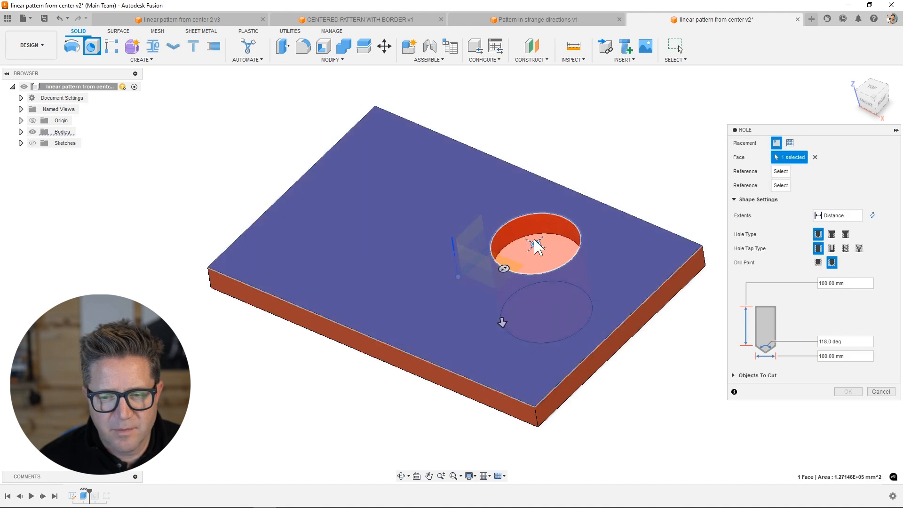
Step: Position the hole at the centre of the plate's top face and create it with a 40 mm diameter
left_click_drag(484, 241, 450, 267)
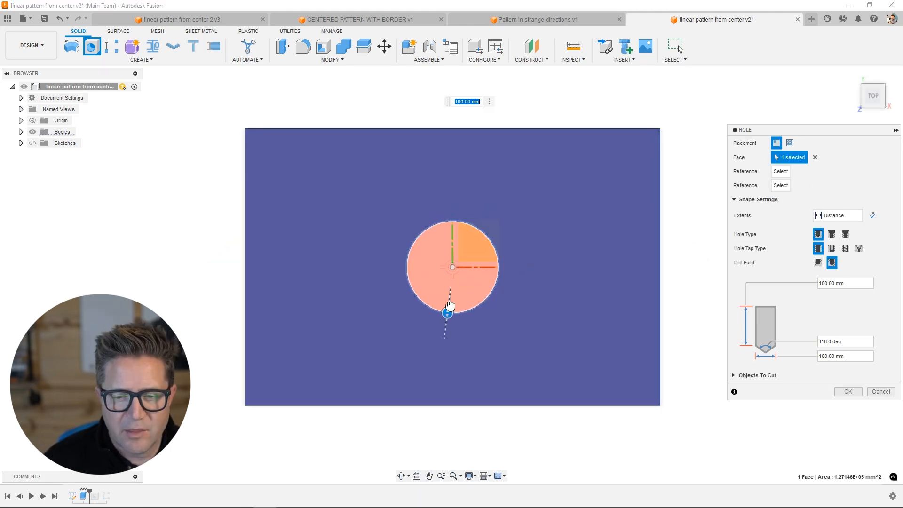
left_click_drag(447, 313, 454, 292)
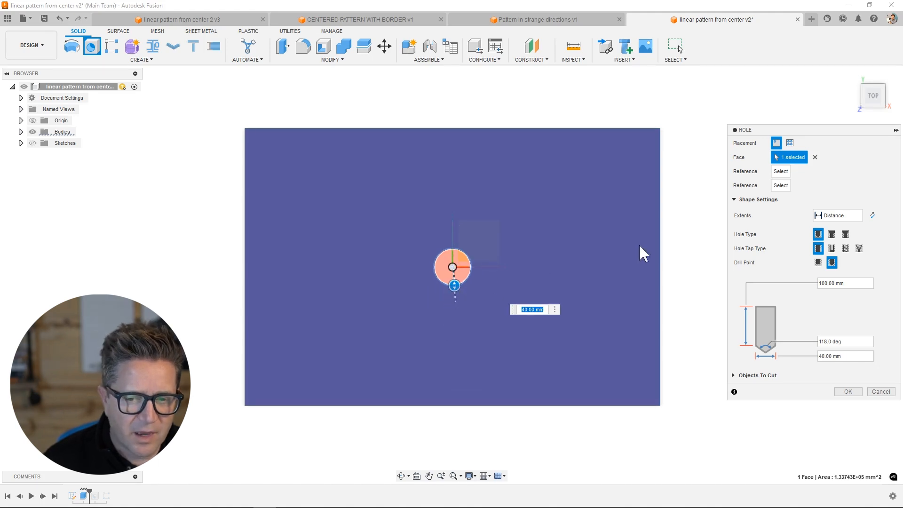
left_click(847, 392)
Step: Start a rectangular pattern of the hole along the plate's short edge, with extents of 90 mm and -110 mm
left_click(112, 47)
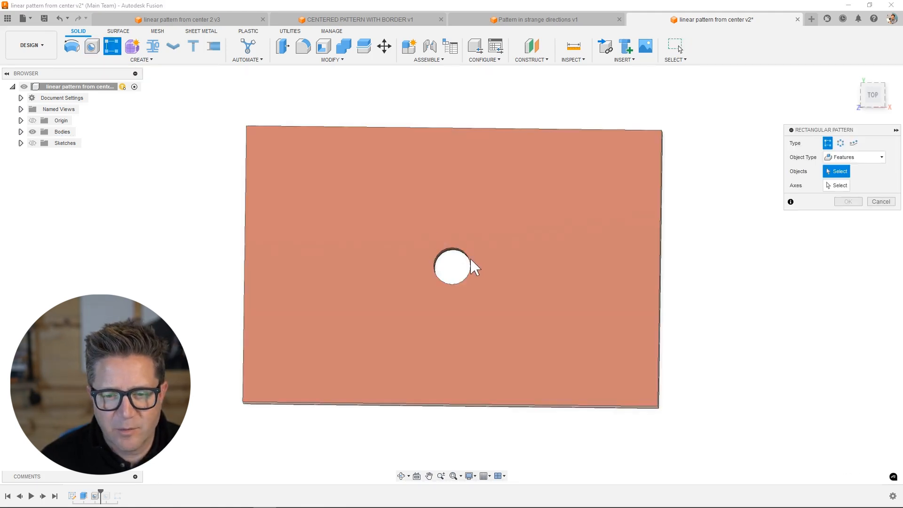
middle_click_drag(454, 262, 445, 244, "shift")
left_click(445, 258)
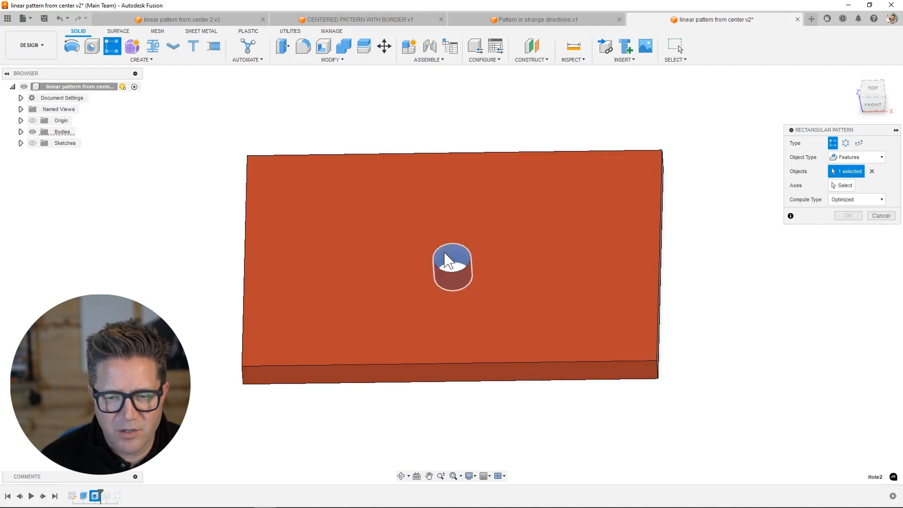
left_click(842, 186)
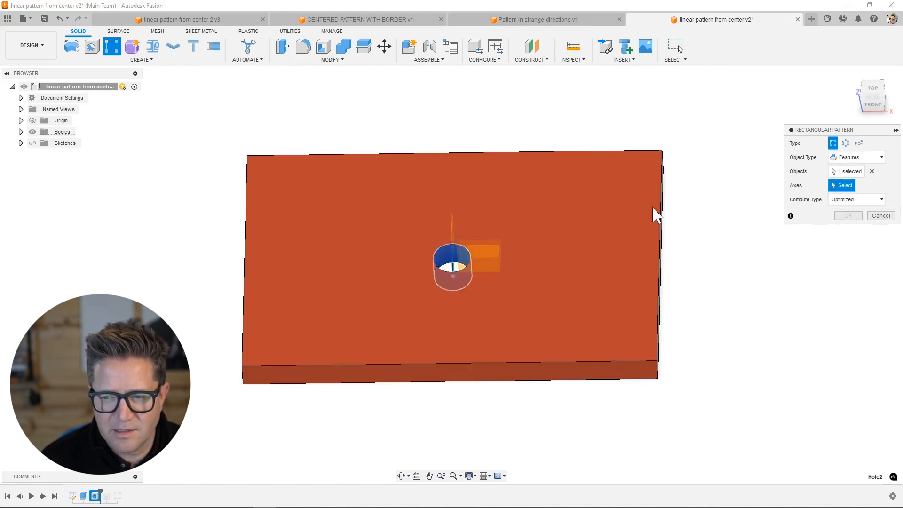
left_click(663, 221)
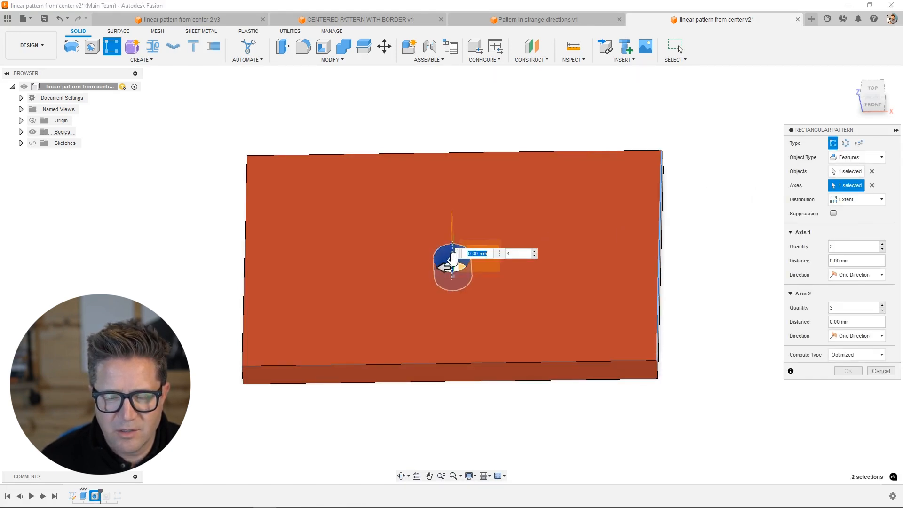
type("90")
key("Tab")
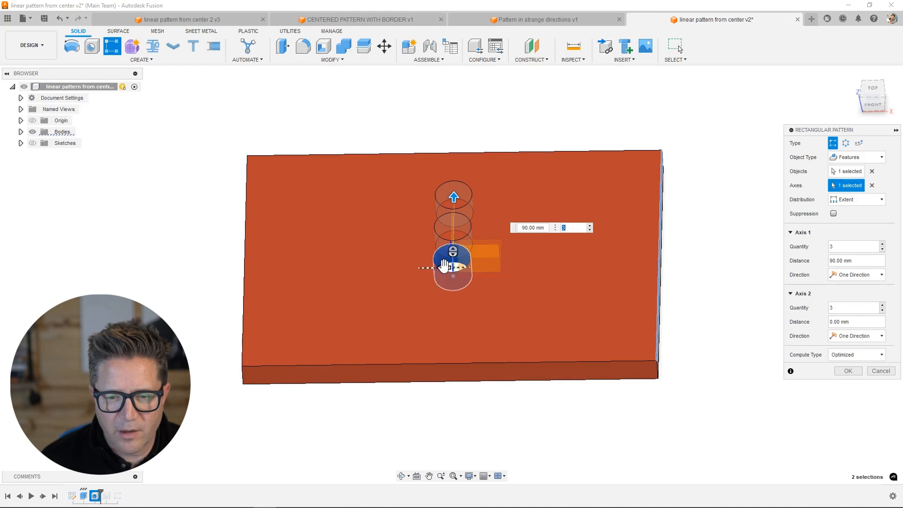
key("Tab")
type("-110")
Step: Make both pattern directions symmetric and set the second axis distance to -120 mm
middle_click_drag(715, 231, 697, 250, "shift")
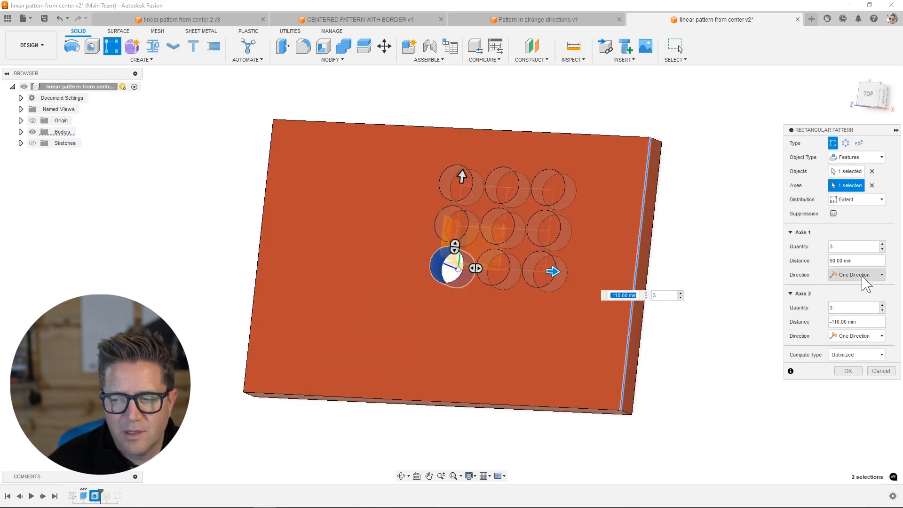
left_click(866, 281)
left_click(852, 296)
left_click(859, 336)
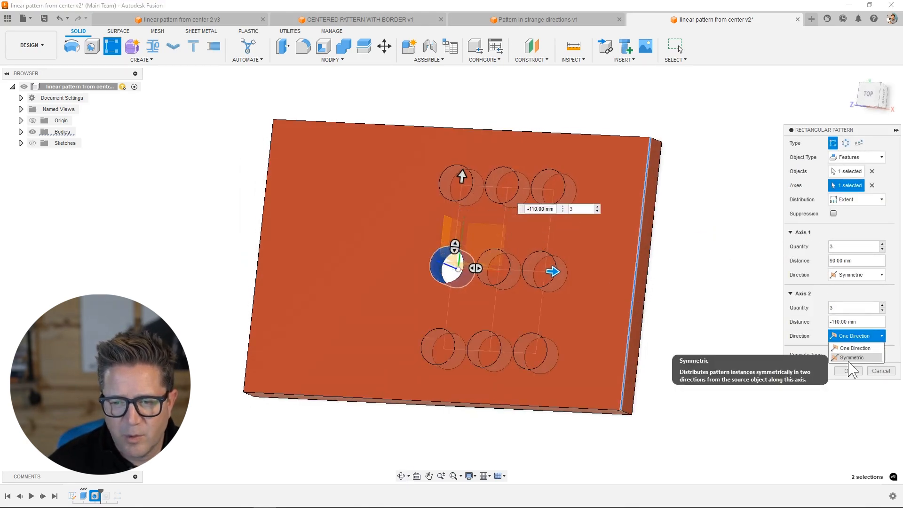
left_click(852, 358)
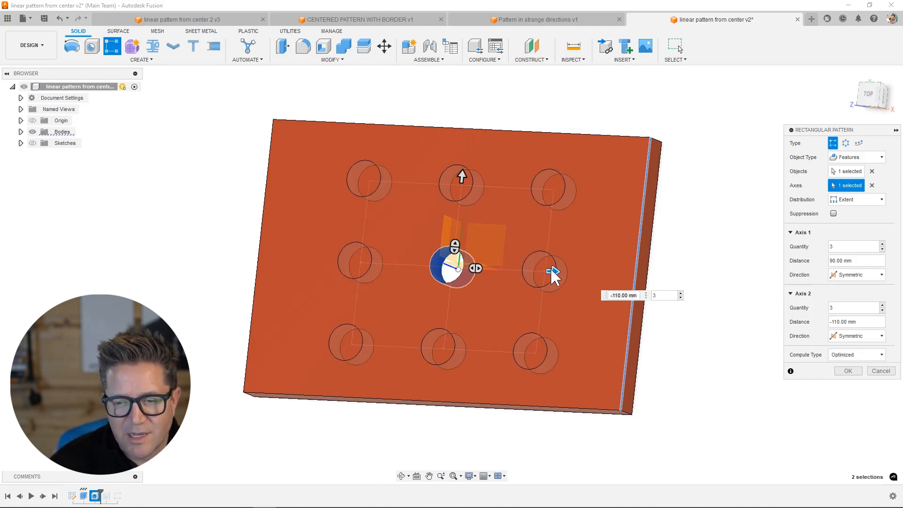
left_click_drag(554, 276, 561, 271)
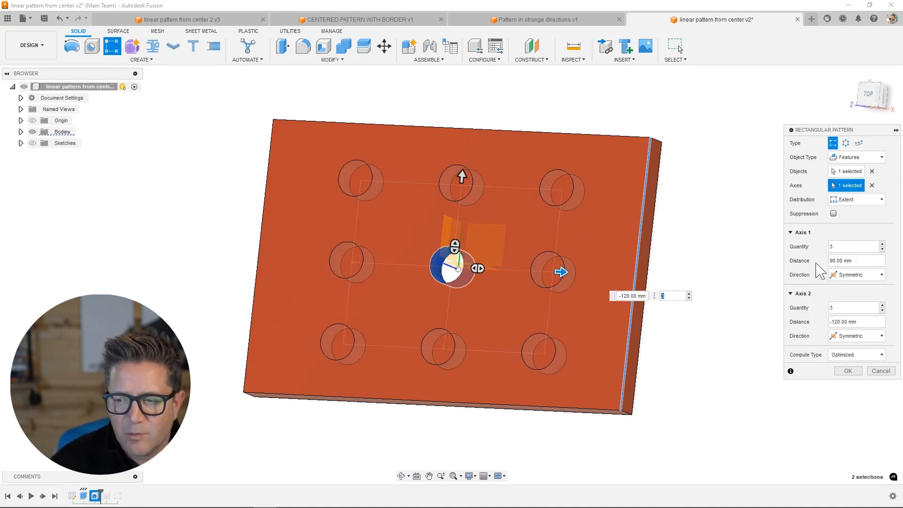
Step: Switch the pattern distribution to Spacing and set the first axis to 4 instances at 60 mm
left_click(867, 199)
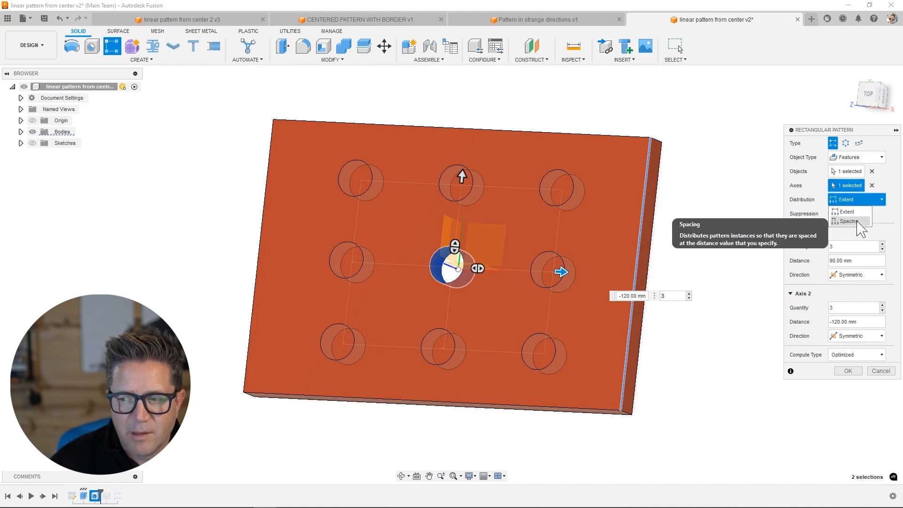
left_click(850, 221)
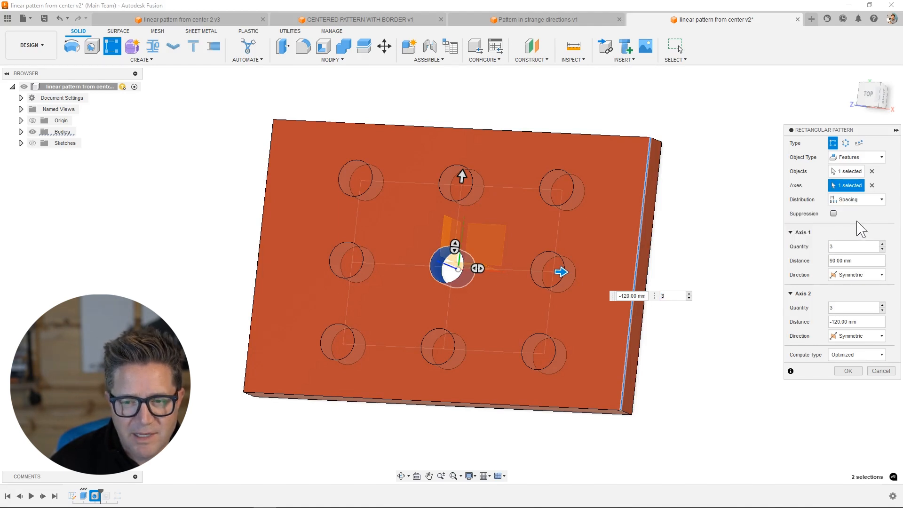
left_click(880, 244)
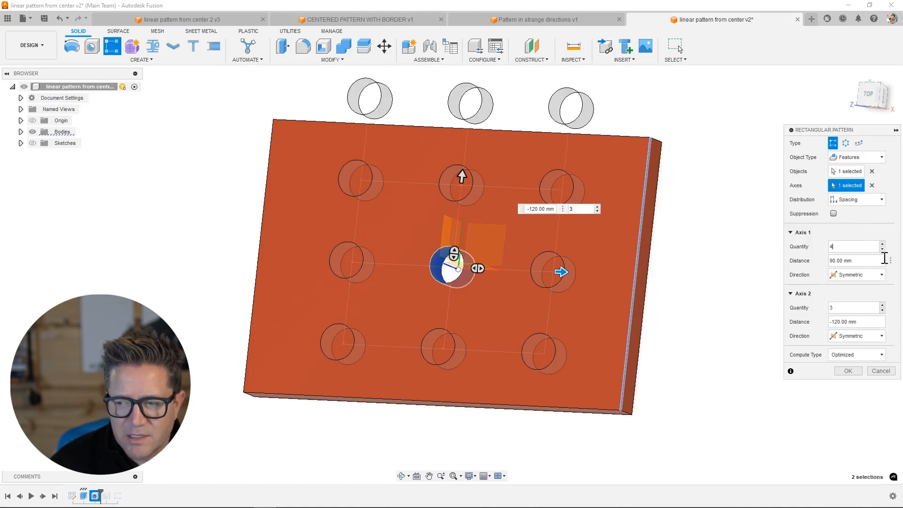
left_click_drag(885, 260, 839, 261)
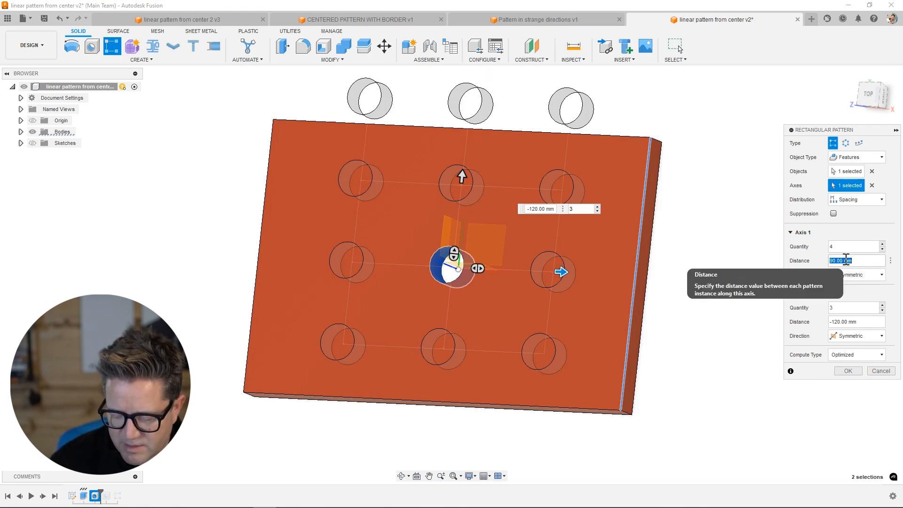
type("75")
left_click_drag(460, 191, 474, 212)
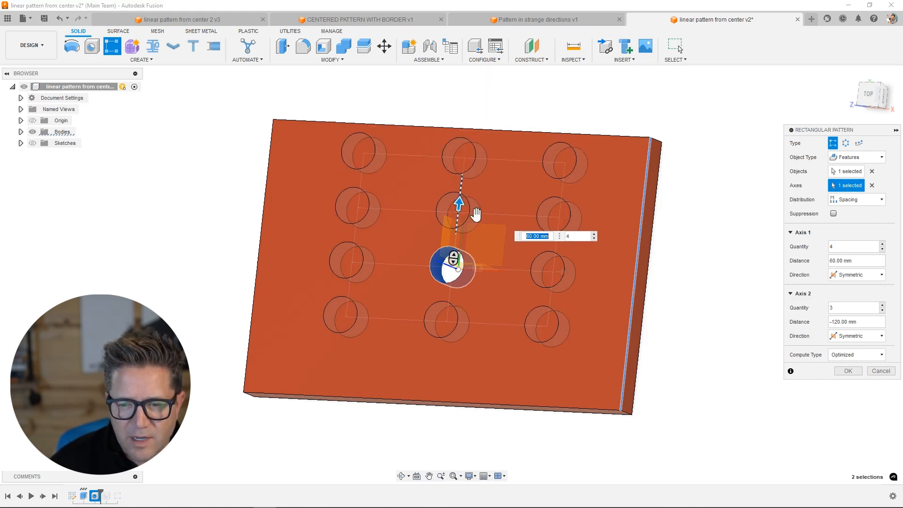
Step: Set 5 instances on the first axis and 7 on the second at -60 mm spacing, and complete the pattern
left_click_drag(568, 272, 519, 271)
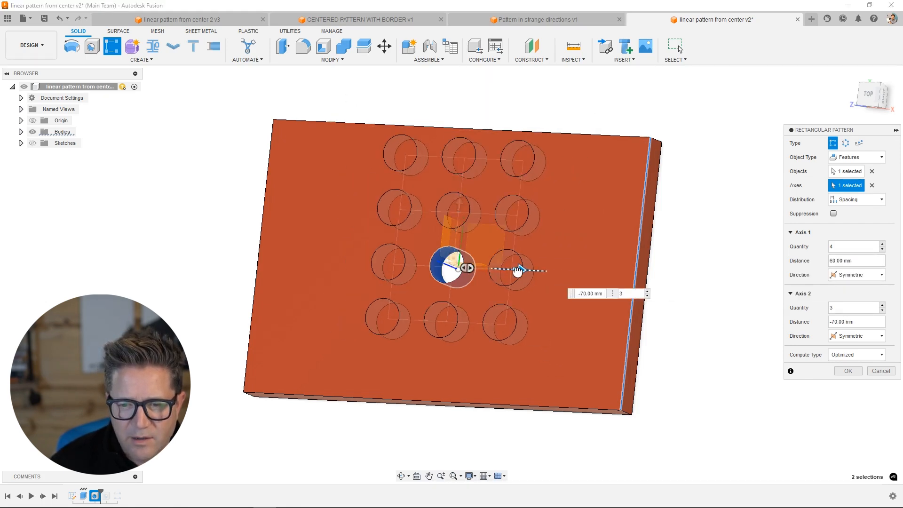
left_click(882, 305)
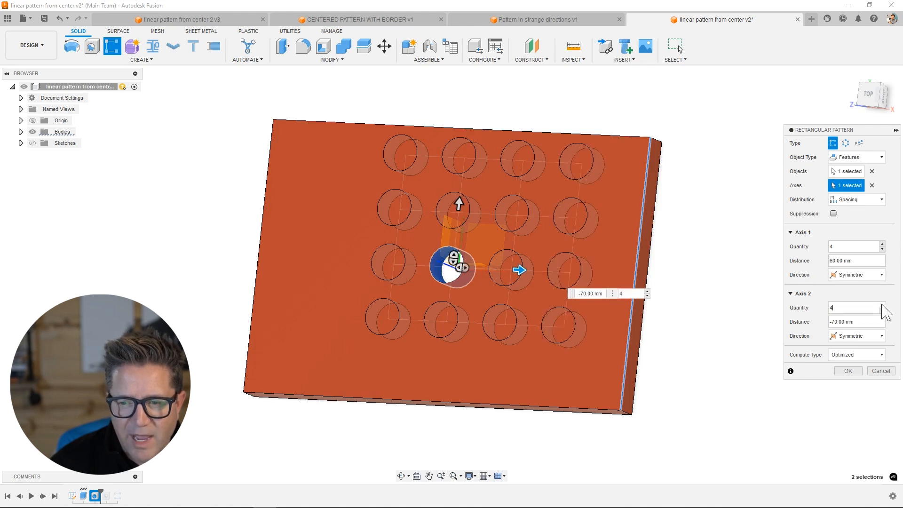
left_click(883, 305)
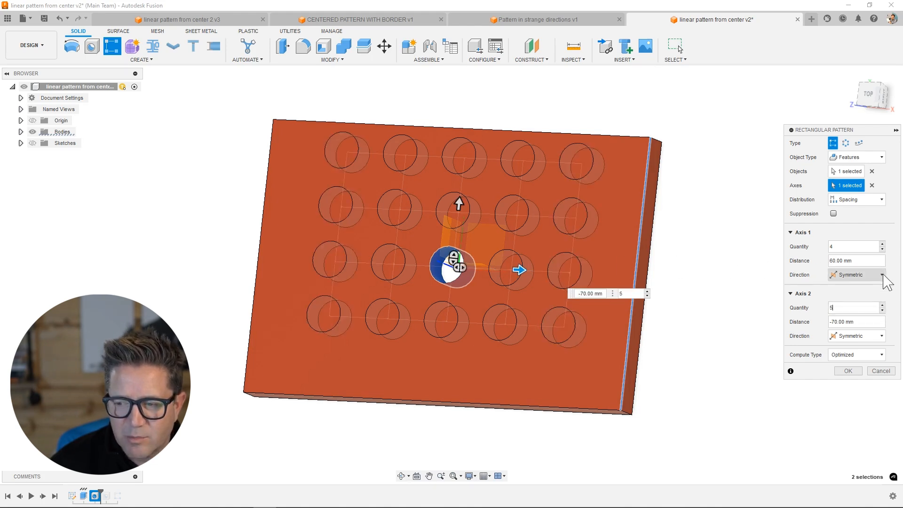
left_click(883, 244)
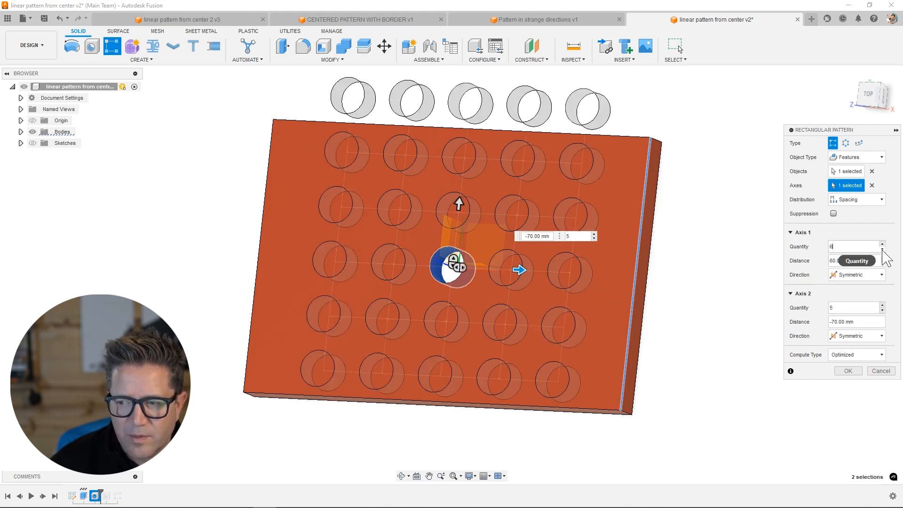
left_click(882, 305)
left_click(883, 304)
left_click(870, 92)
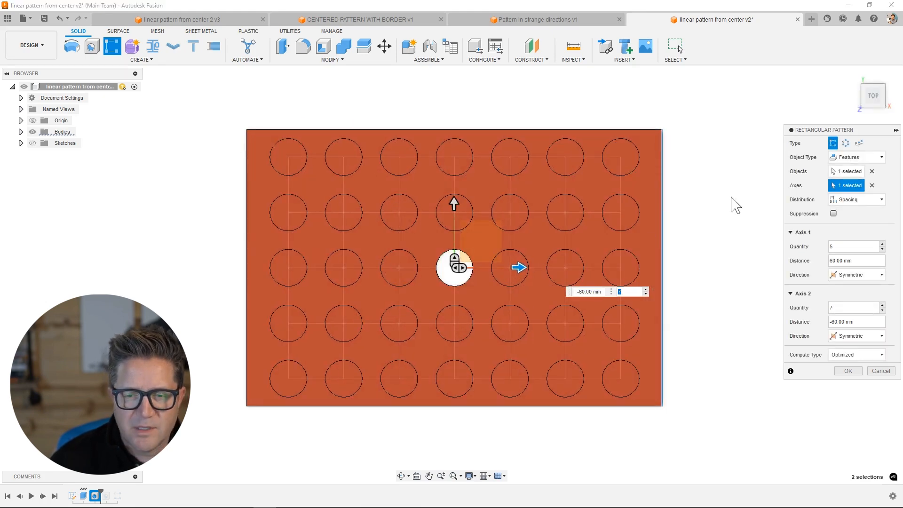
middle_click_drag(734, 204, 716, 162, "shift")
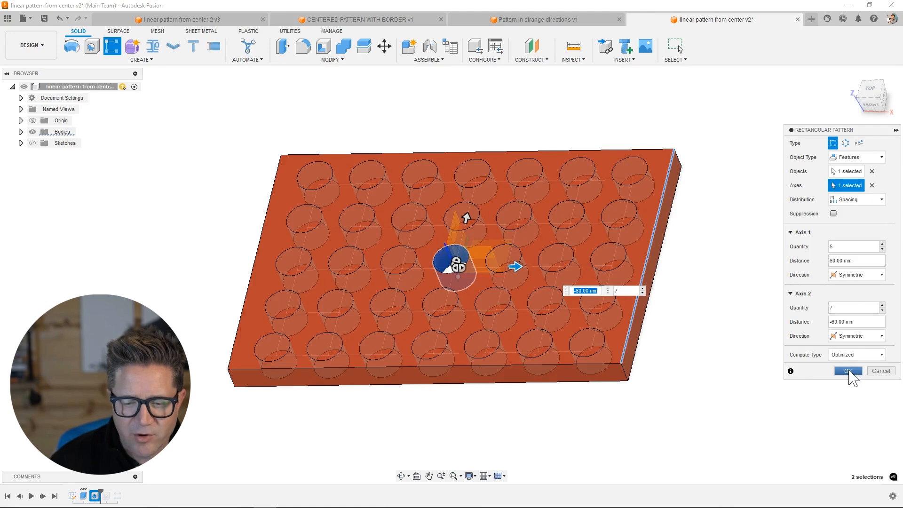
left_click(850, 370)
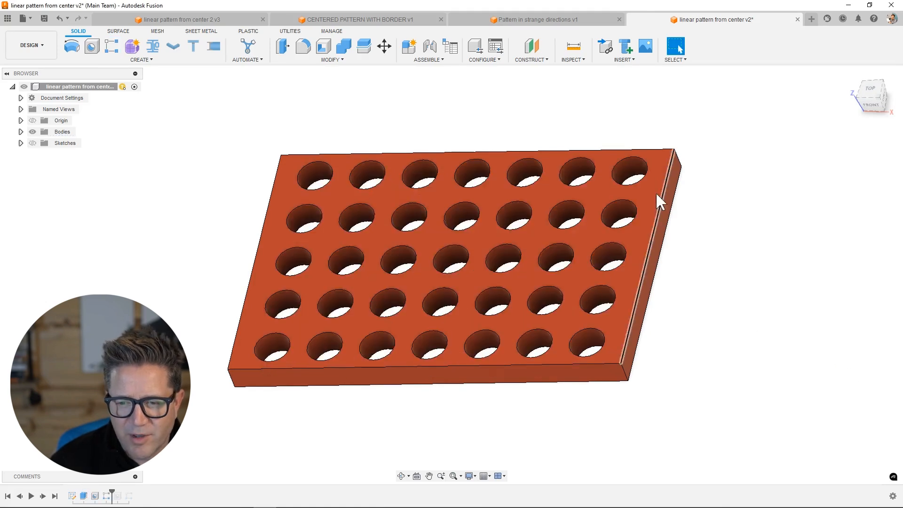
Step: Edit the hole pattern to use 7 instances along the first axis and 9 along the second
mouse_move(659, 196)
middle_mouse_down("shift")
mouse_move(649, 135)
mouse_move(652, 184)
middle_mouse_up("shift")
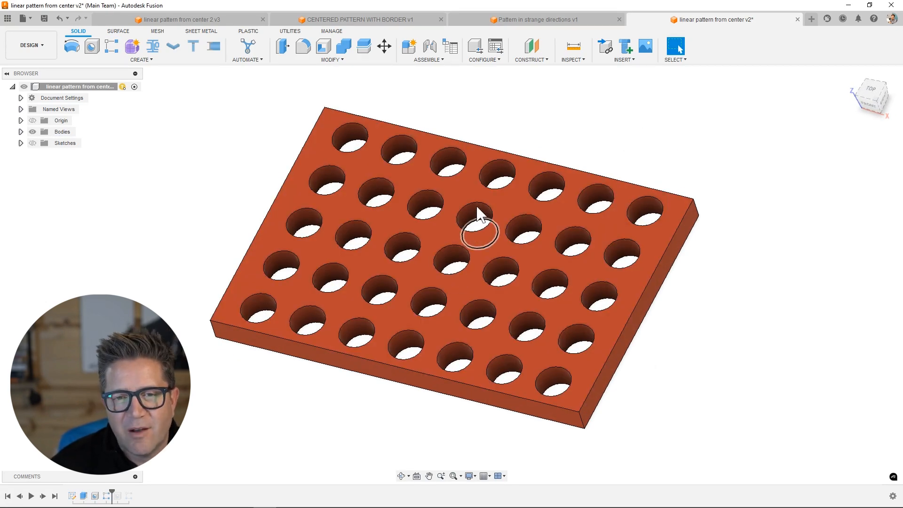
middle_click_drag(478, 218, 657, 412, "shift")
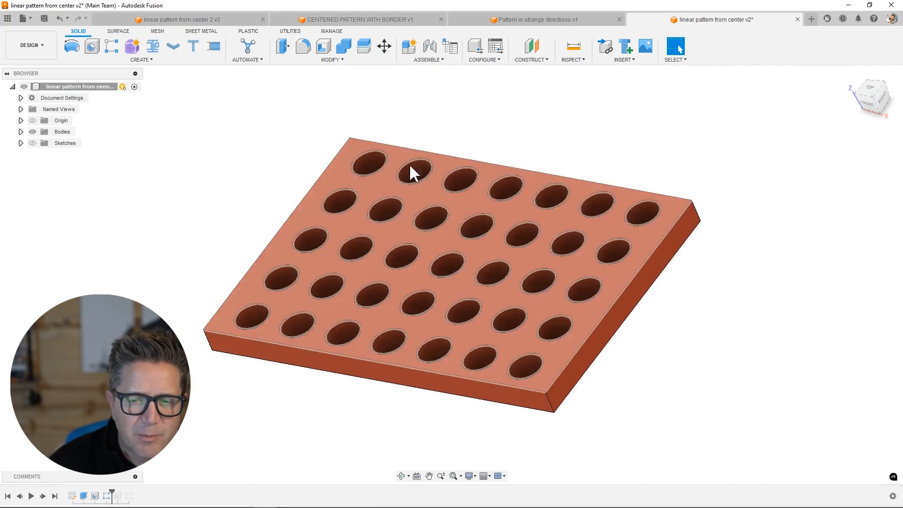
right_click(108, 495)
left_click(134, 449)
left_click(883, 290)
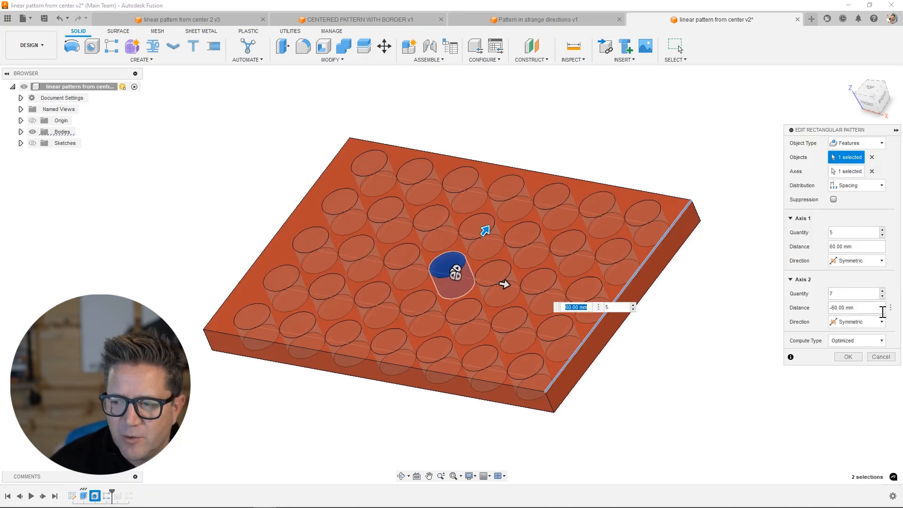
left_click(871, 88)
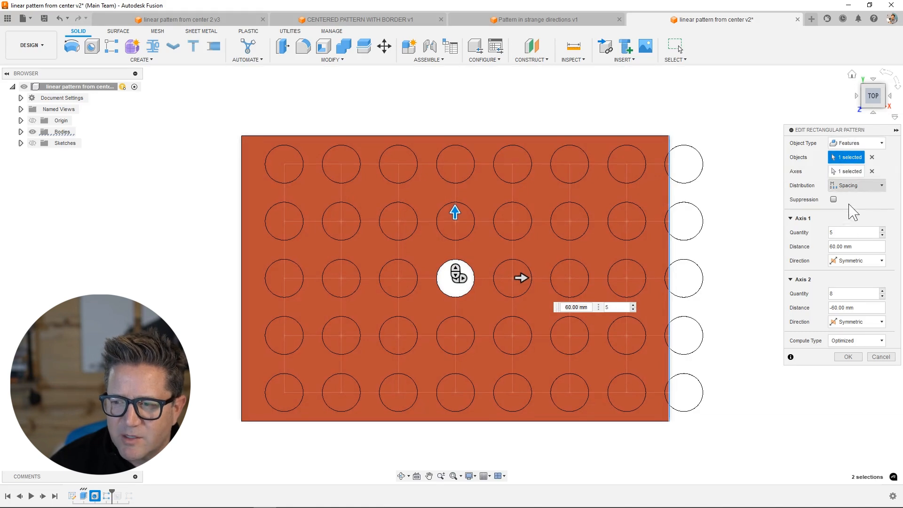
left_click(883, 230)
left_click(882, 292)
left_click(882, 291)
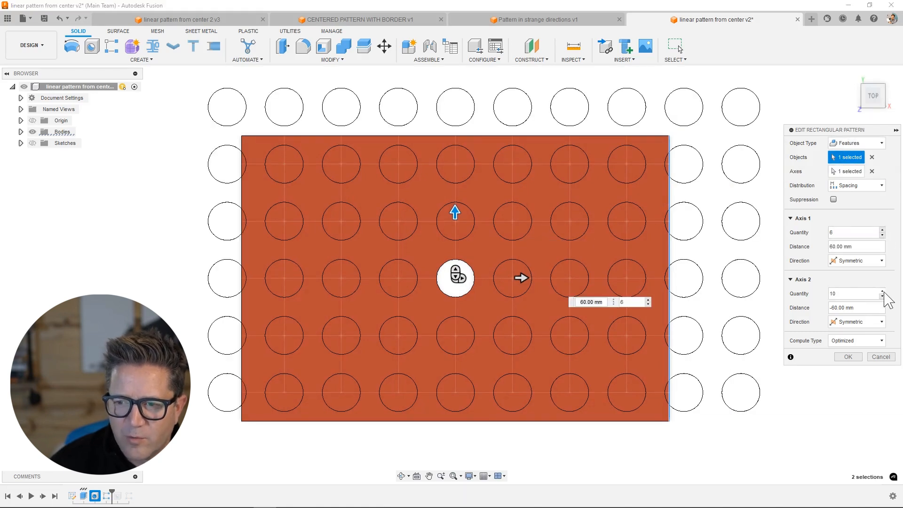
left_click(882, 295)
left_click(882, 230)
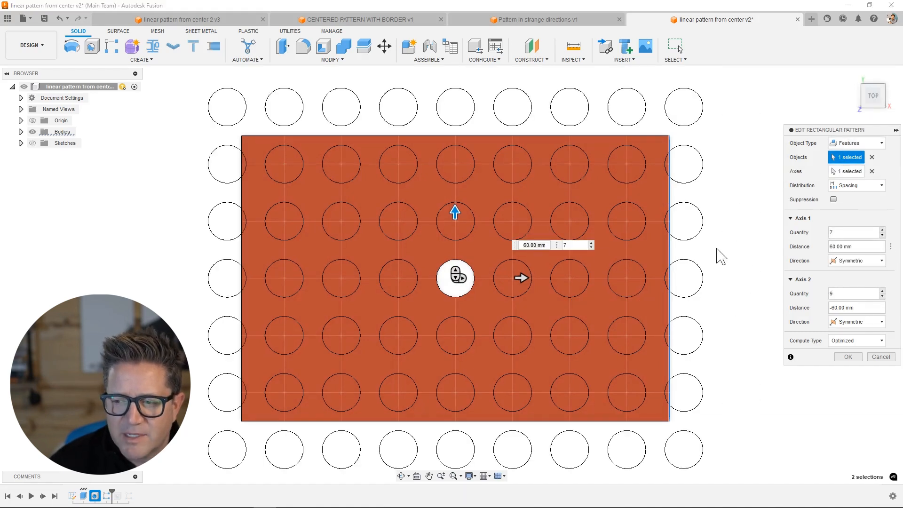
Step: Set the pattern spacing to 50 mm on the first axis and -55 mm on the second, and apply the edit
left_click_drag(455, 207, 455, 217)
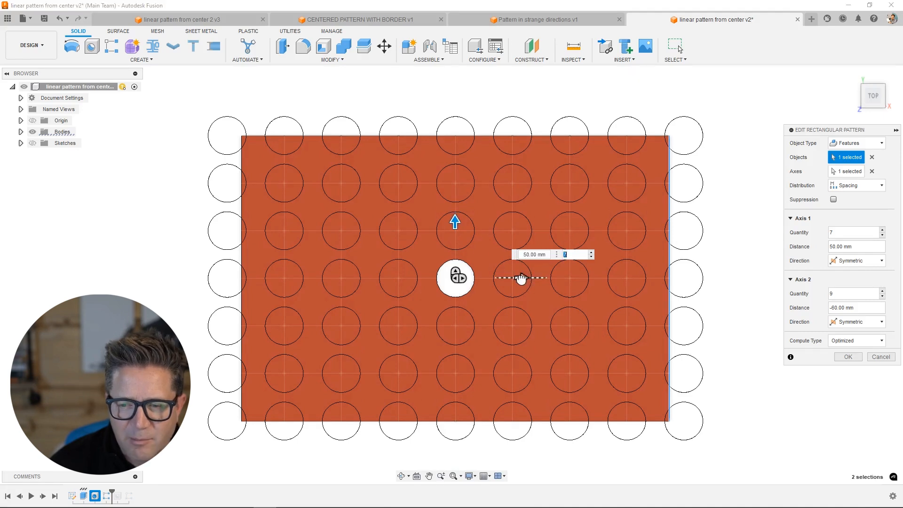
left_click_drag(521, 279, 522, 278)
left_click(835, 308)
type("-55")
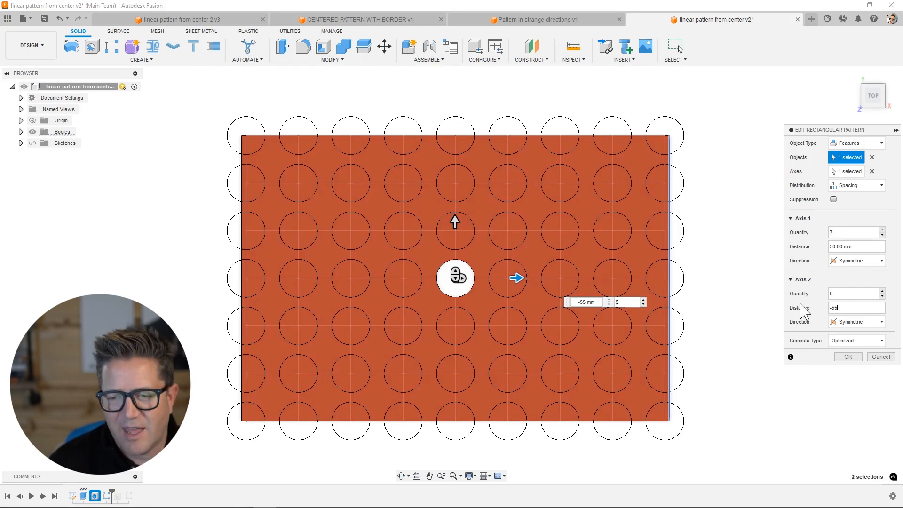
left_click(849, 357)
Step: Open the plate's base sketch for editing
middle_click_drag(789, 358, 771, 330, "shift")
scroll(515, 332, "down", 3)
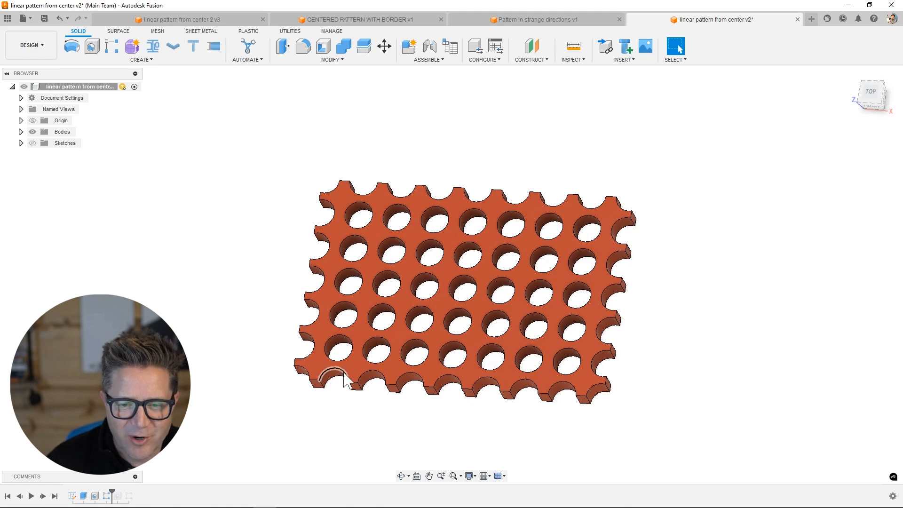
middle_click_drag(301, 373, 282, 376, "shift")
right_click(75, 494)
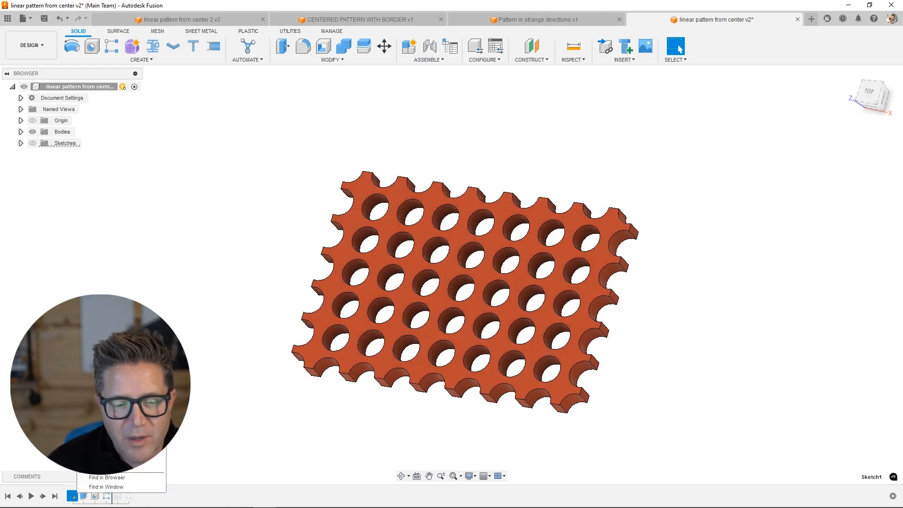
left_click(101, 402)
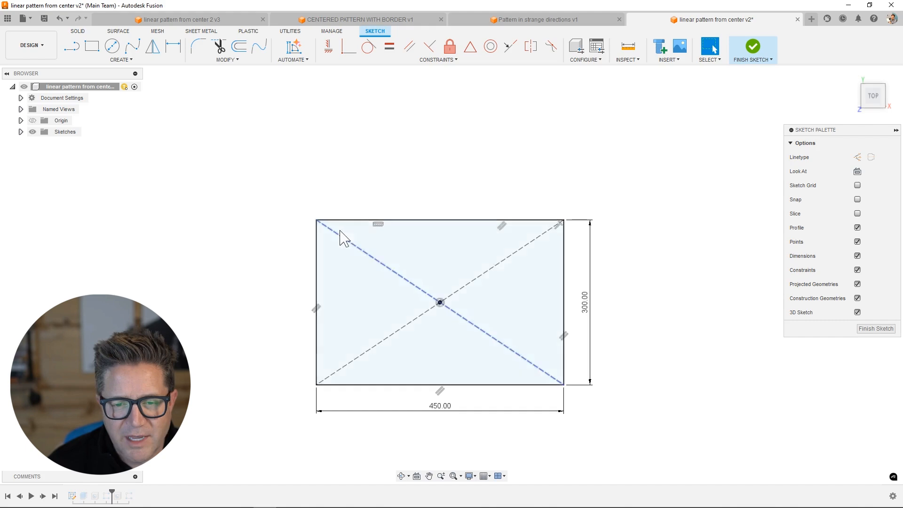
Step: Offset the 450 x 300 mm rectangle outward by 30 mm and finish the sketch
key("s")
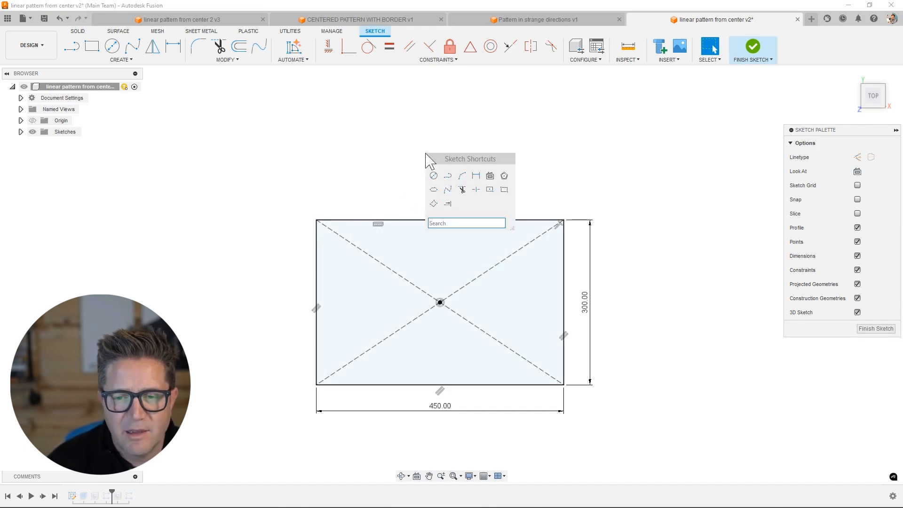
type("off")
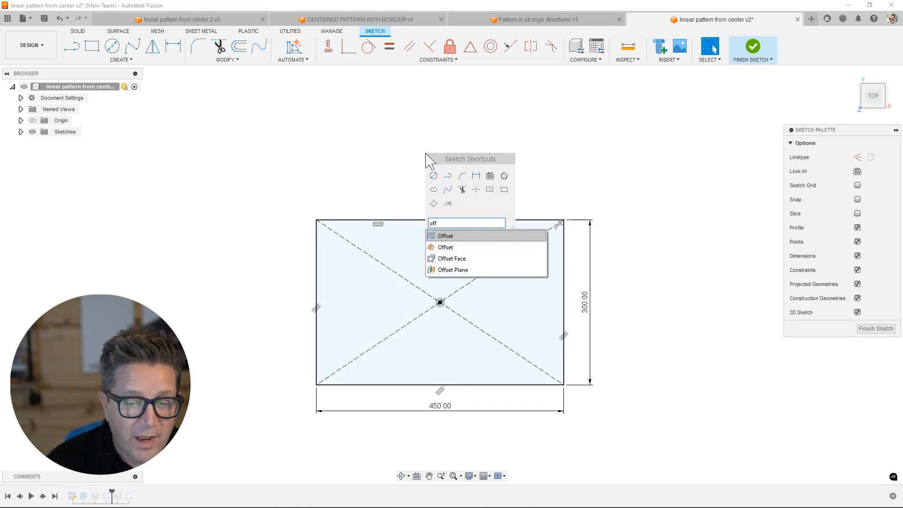
left_click(445, 236)
left_click(472, 220)
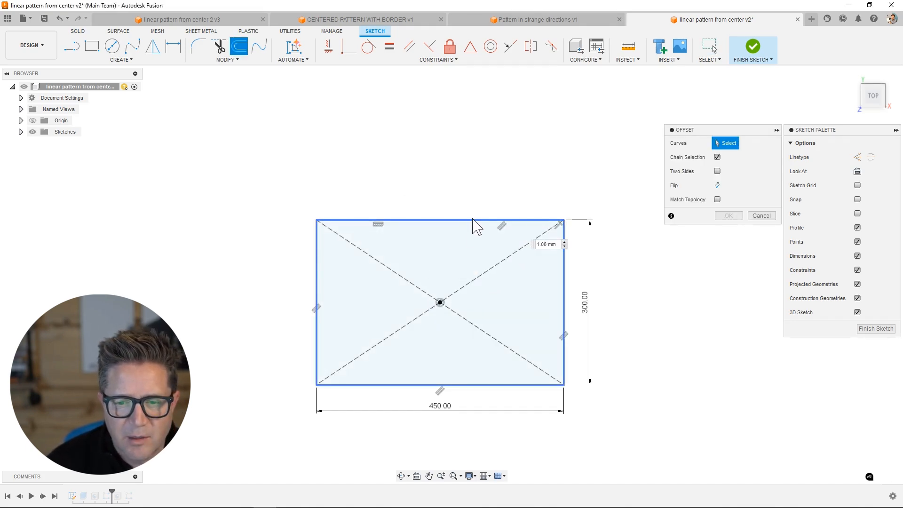
left_click_drag(472, 216, 472, 196)
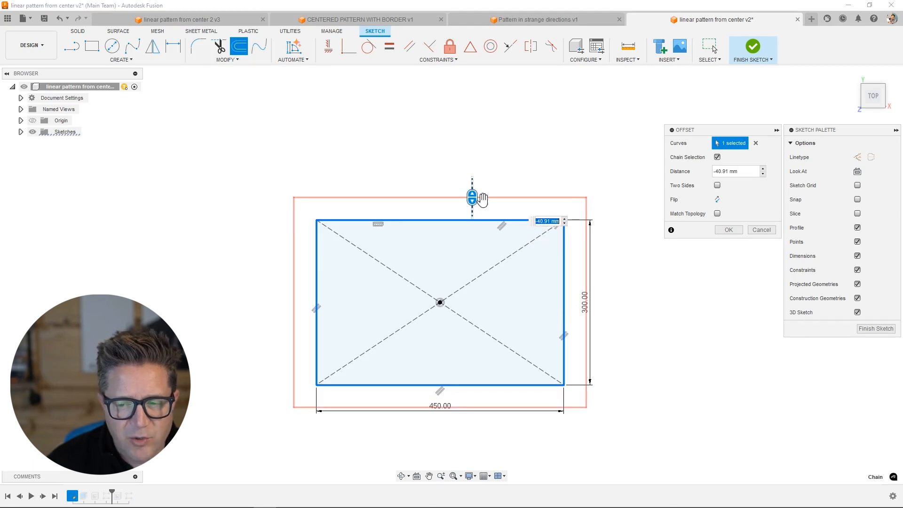
type("d")
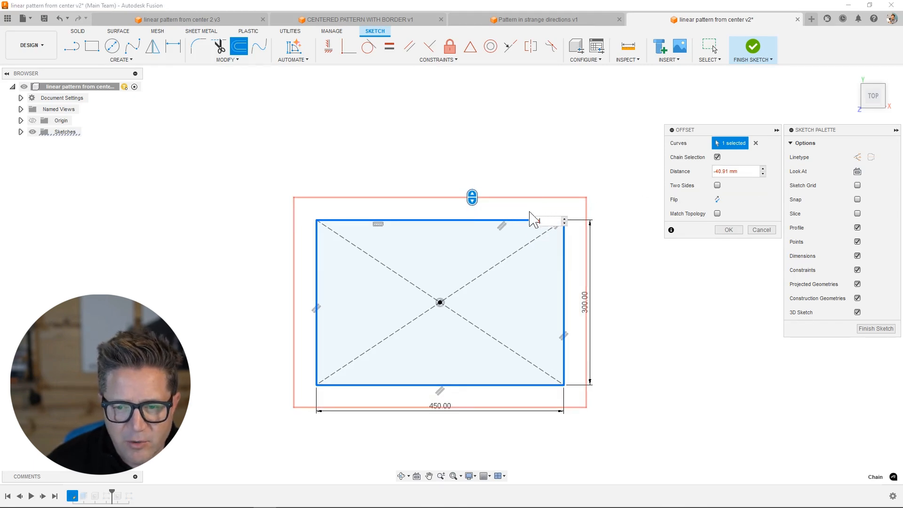
type("-20")
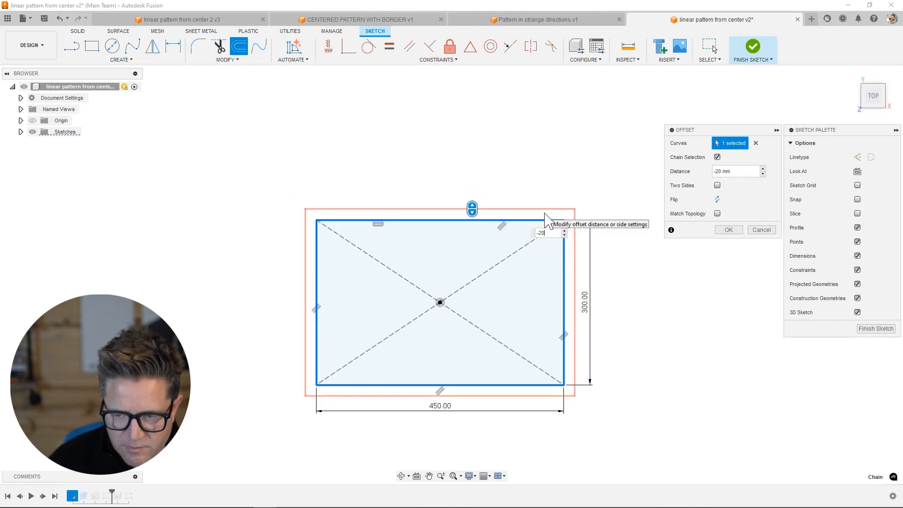
type("-30")
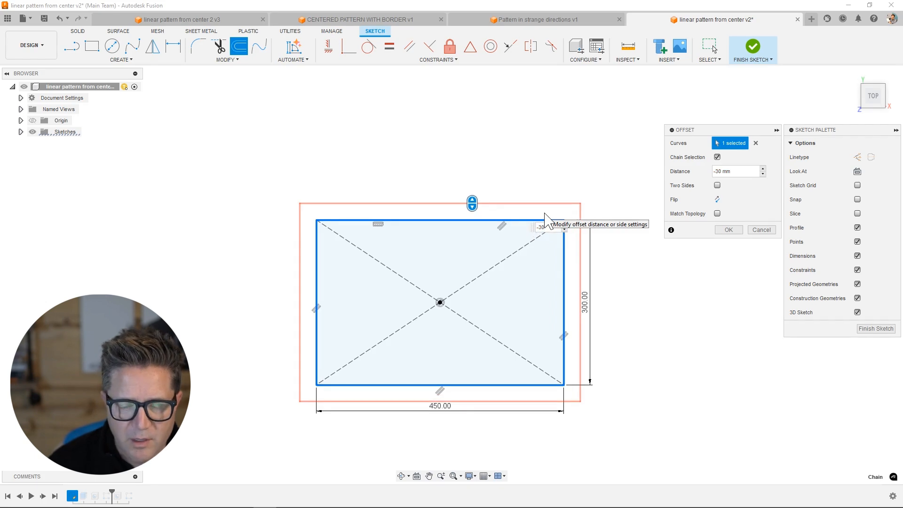
key("Return")
middle_click_drag(574, 280, 594, 229, "shift")
left_click(752, 49)
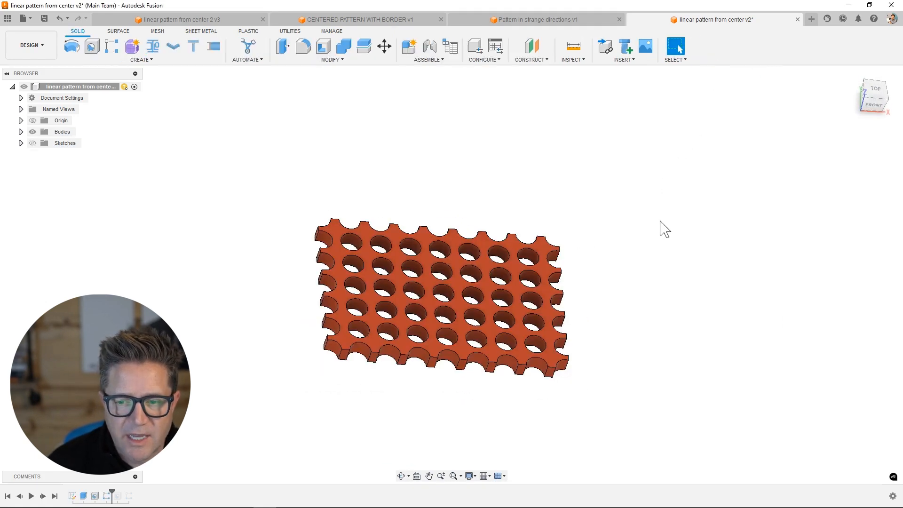
Step: Start an extrusion and show the hidden sketches so their profiles can be picked
middle_click_drag(642, 199, 594, 285, "shift")
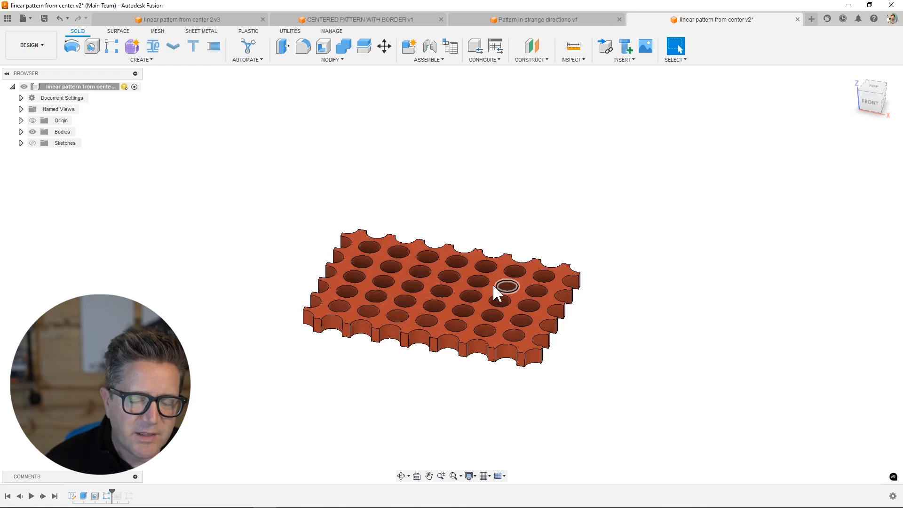
middle_click_drag(399, 312, 464, 314, "shift")
key("e")
left_click(141, 60)
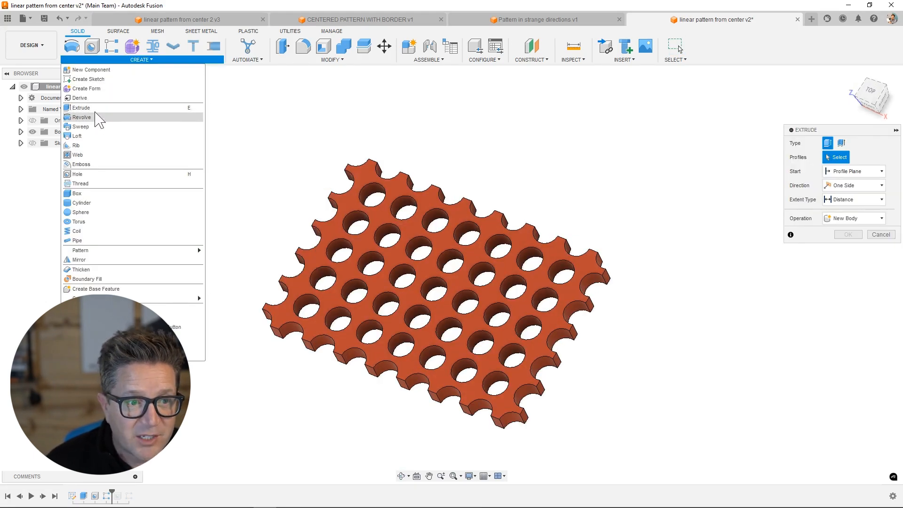
left_click(96, 107)
middle_click_drag(632, 254, 639, 216, "shift")
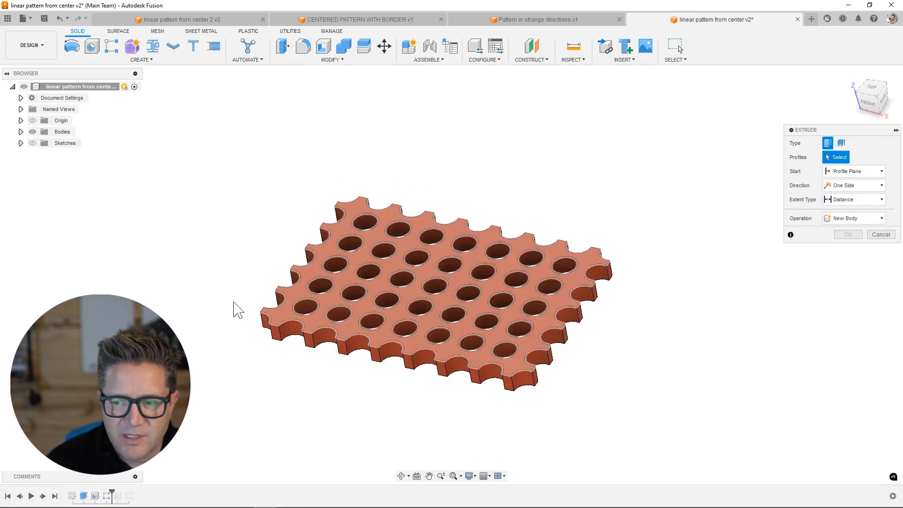
left_click(32, 143)
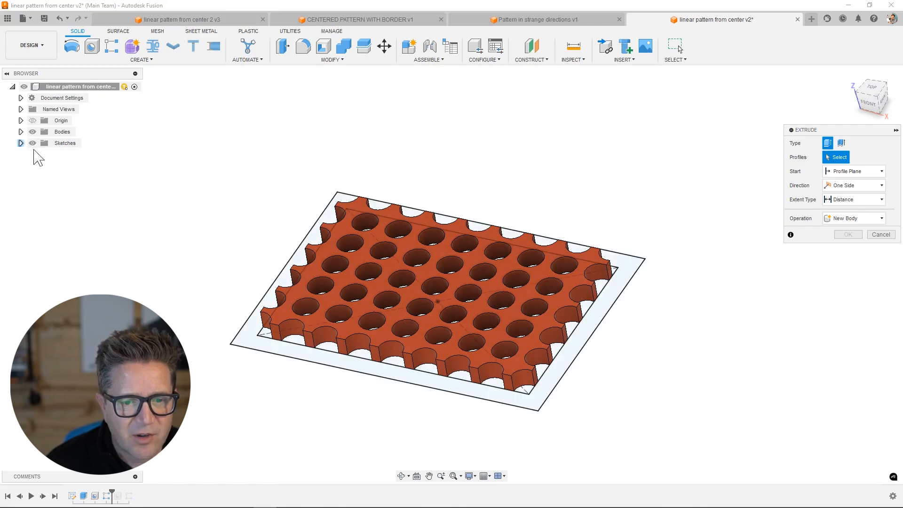
Step: Extrude the border profile between the two rectangles 30 mm, joining it to the perforated plate
left_click(315, 247)
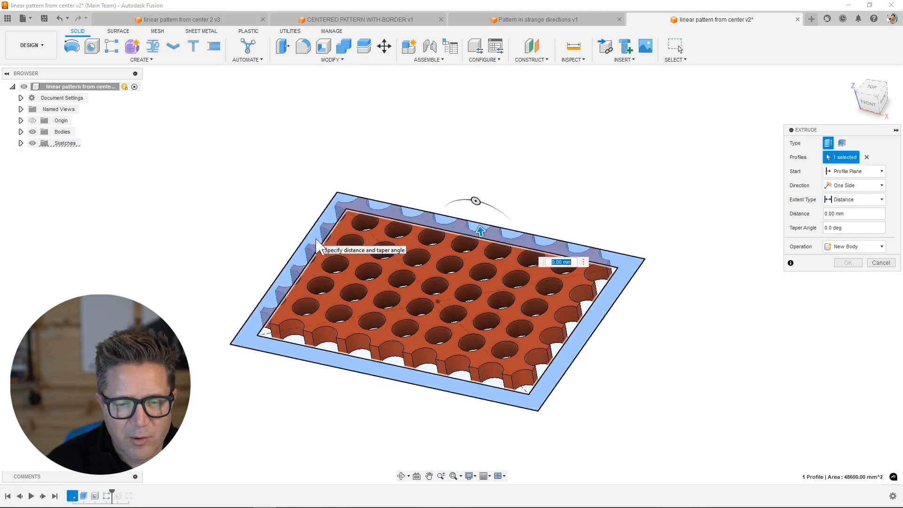
left_click_drag(480, 231, 466, 151)
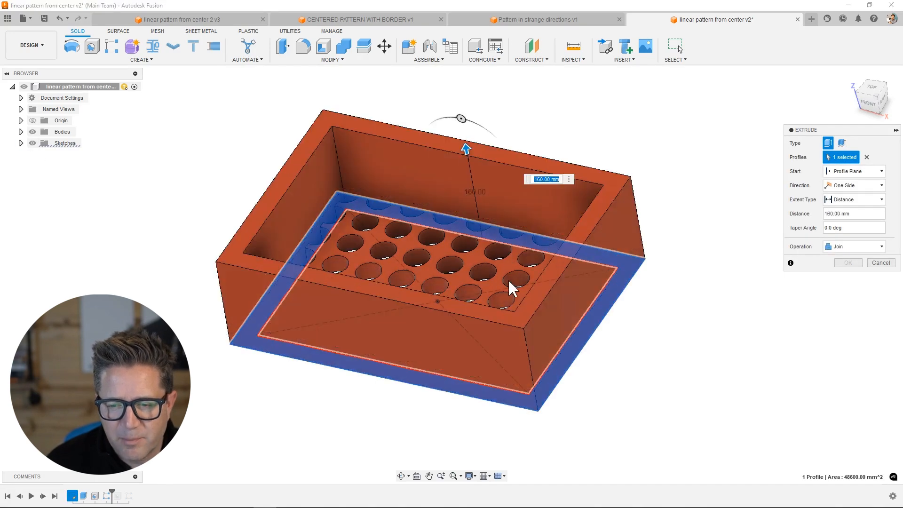
scroll(490, 262, "up", 2)
scroll(495, 194, "up", 3)
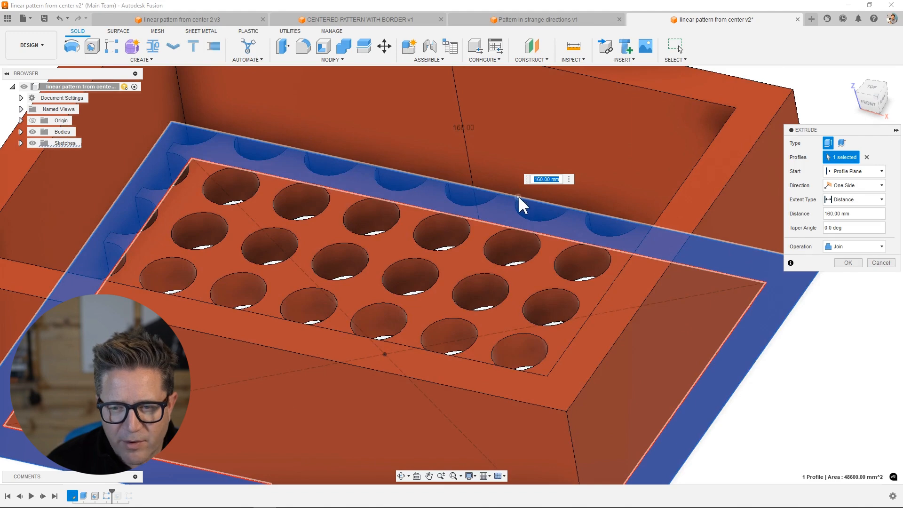
type("30")
key("Return")
scroll(519, 197, "down", 5)
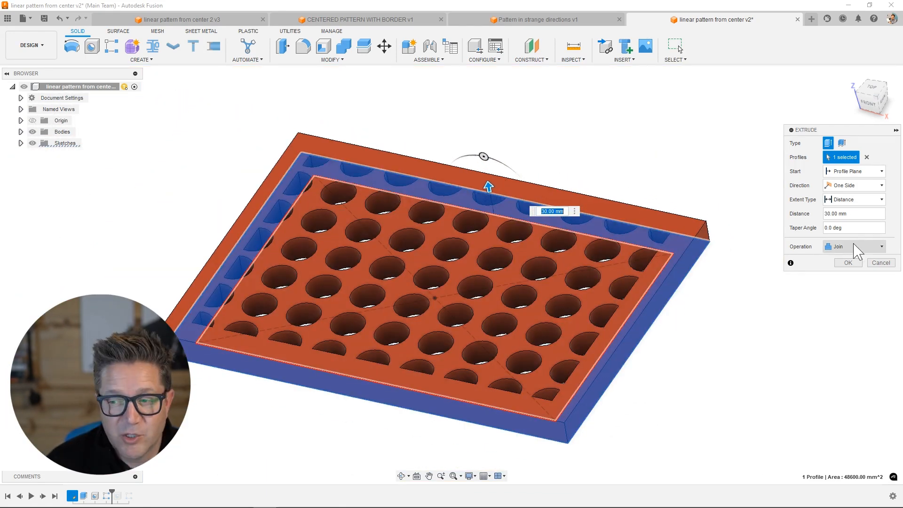
left_click(850, 263)
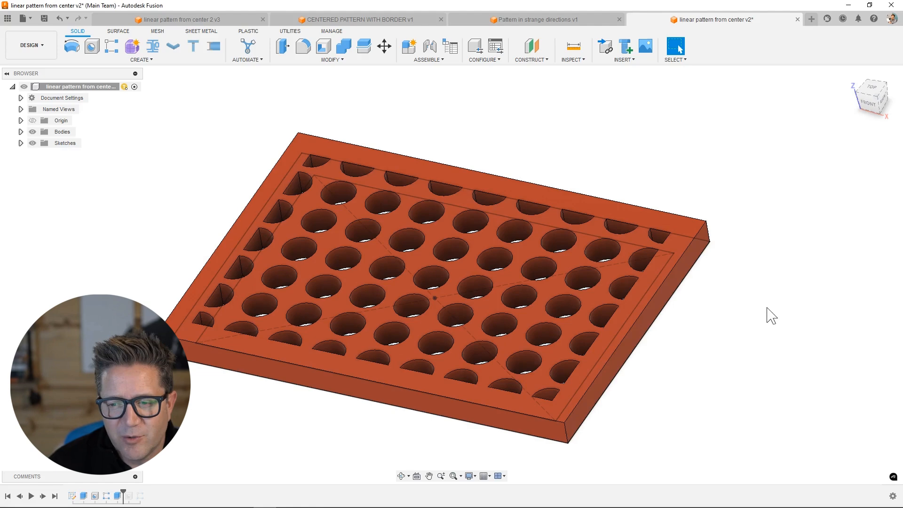
Step: Hide the sketches so only the bordered plate is displayed
left_click_drag(763, 296, 750, 314)
key("Escape")
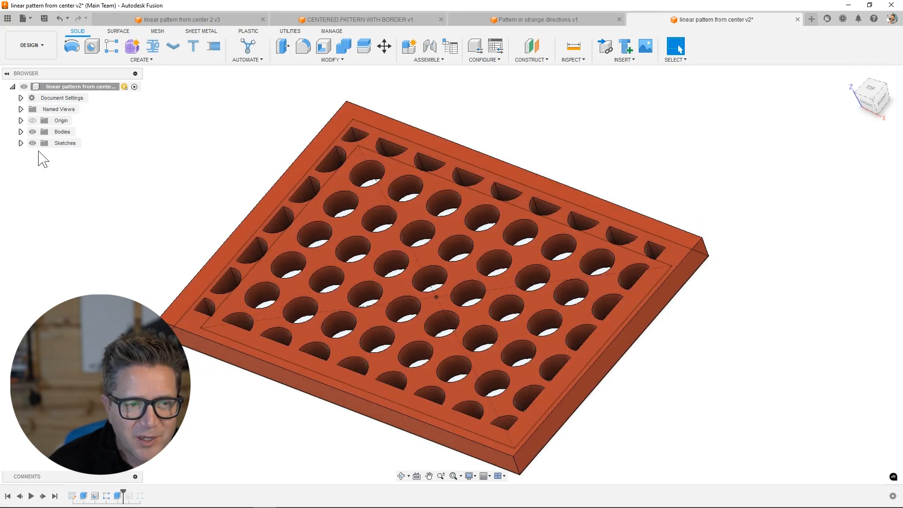
left_click(33, 143)
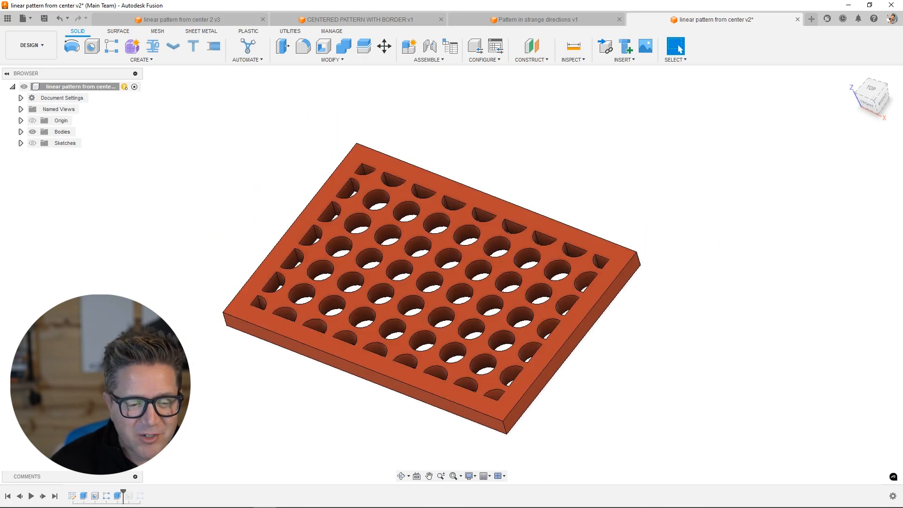
Step: Switch to the Pattern in strange directions design and view the plate with its single corner hole
left_click(536, 20)
middle_click_drag(674, 283, 649, 284, "shift")
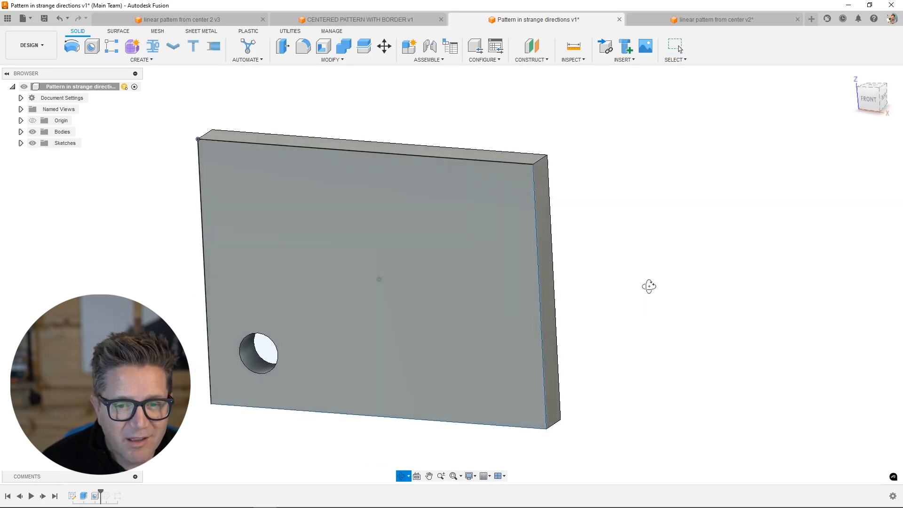
middle_click_drag(543, 332, 483, 309, "shift")
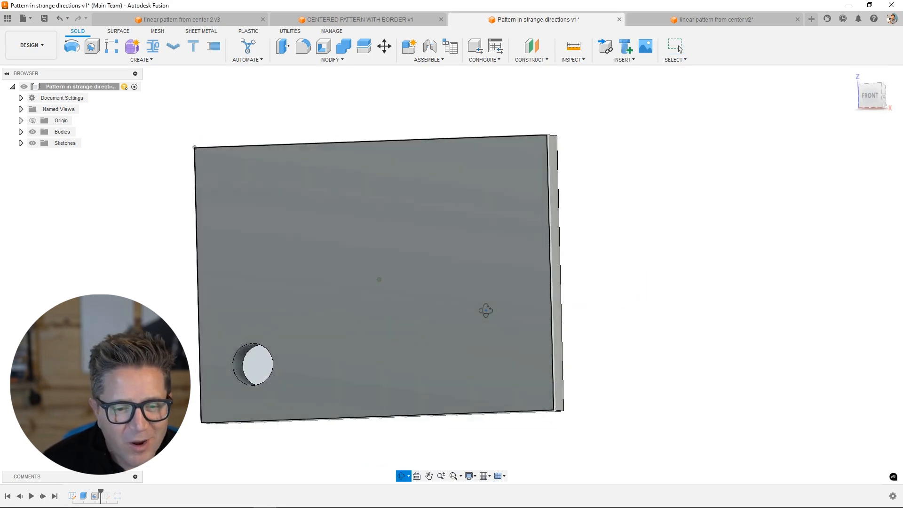
scroll(437, 317, "down", 3)
scroll(336, 345, "up", 3)
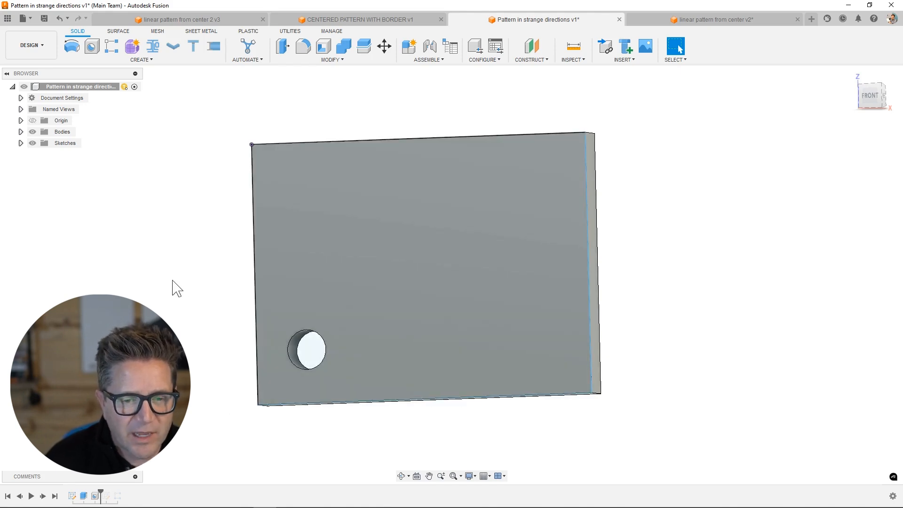
left_click(112, 46)
scroll(302, 349, "up", 2)
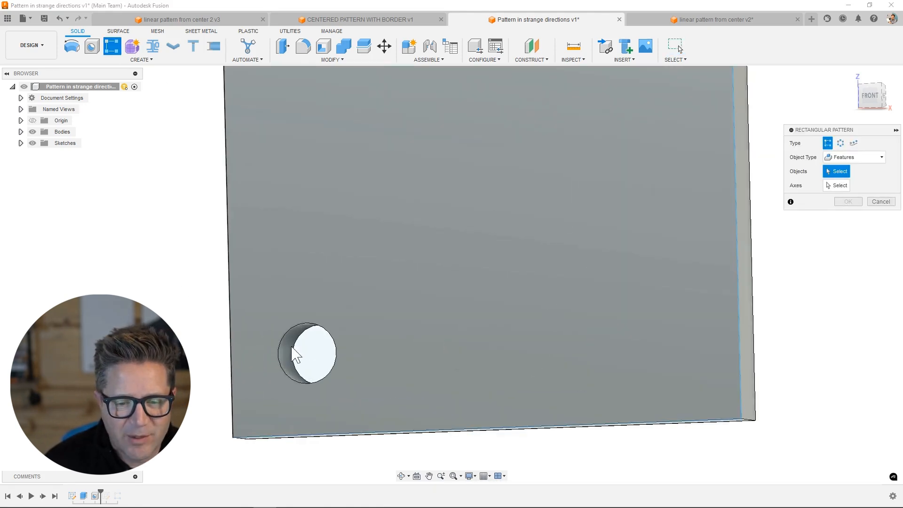
left_click(293, 350)
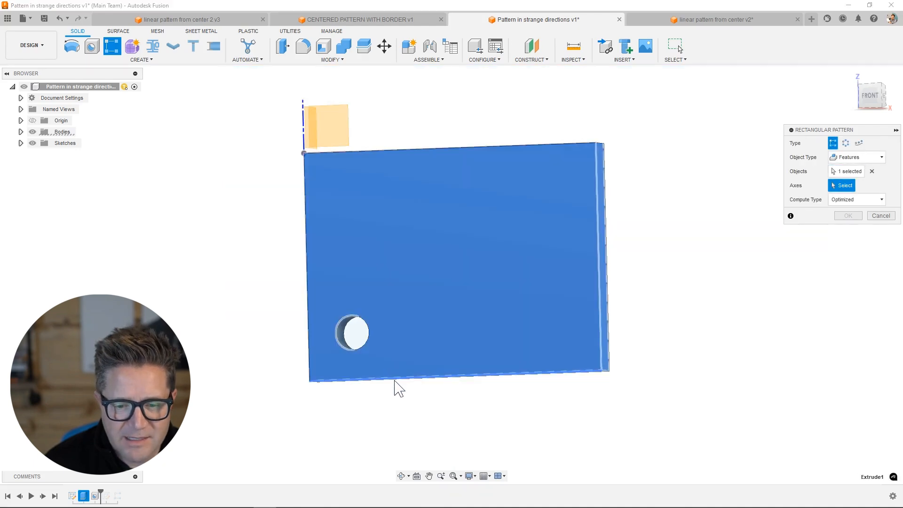
left_click(394, 377)
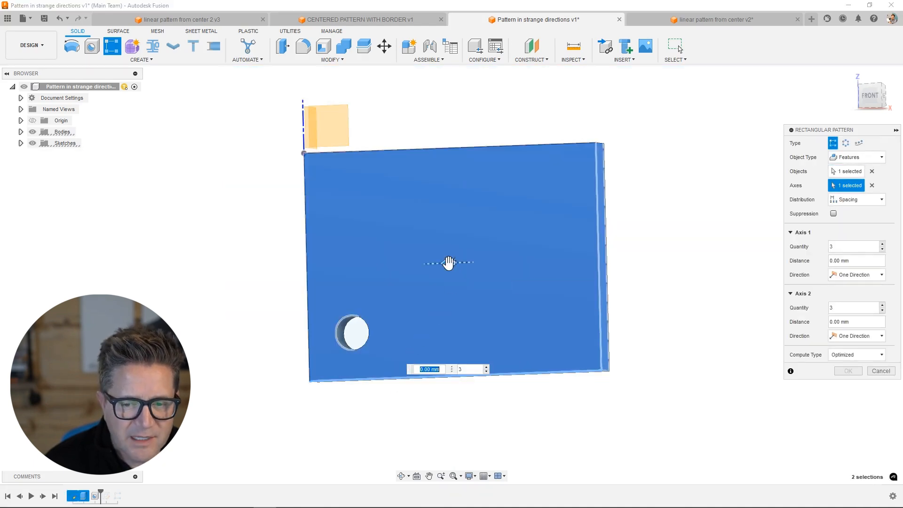
type("-15")
key("Tab")
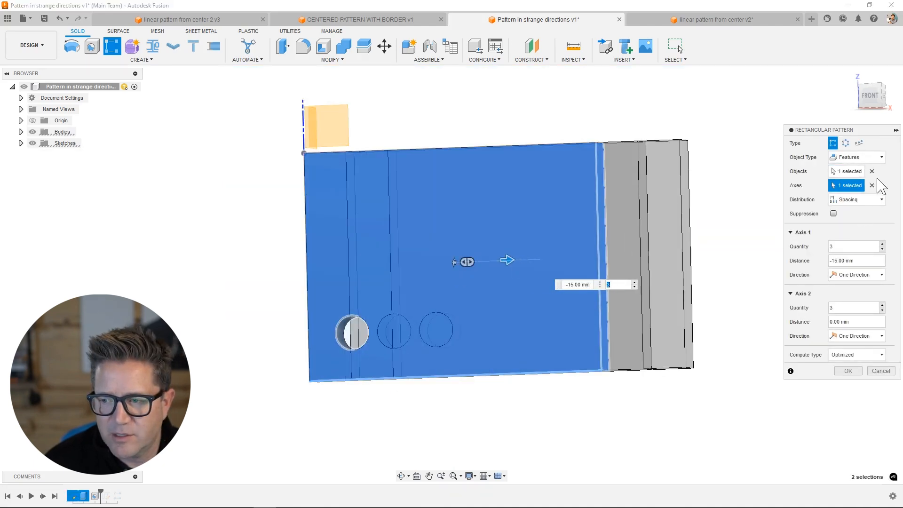
left_click(872, 185)
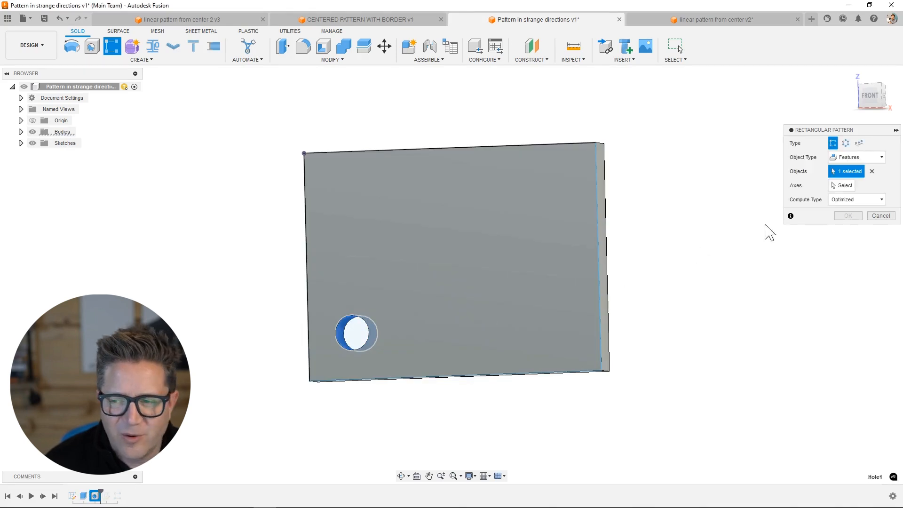
Step: Try a rectangular pattern of the hole along the plate's lower edge with 4 by 3 instances at 25 mm spacing, and discard it
left_click(836, 188)
left_click(422, 377)
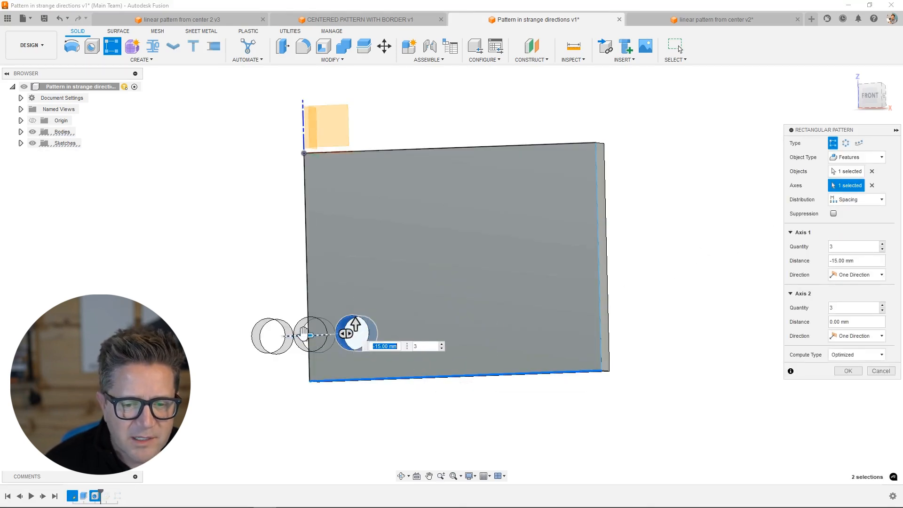
left_click_drag(306, 335, 433, 333)
left_click_drag(355, 323, 363, 247)
middle_click_drag(661, 259, 658, 222, "shift")
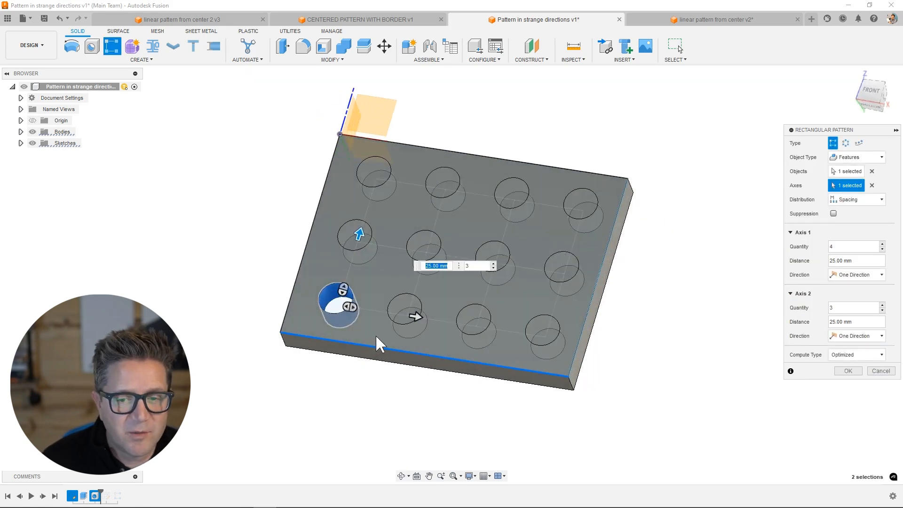
key("Escape")
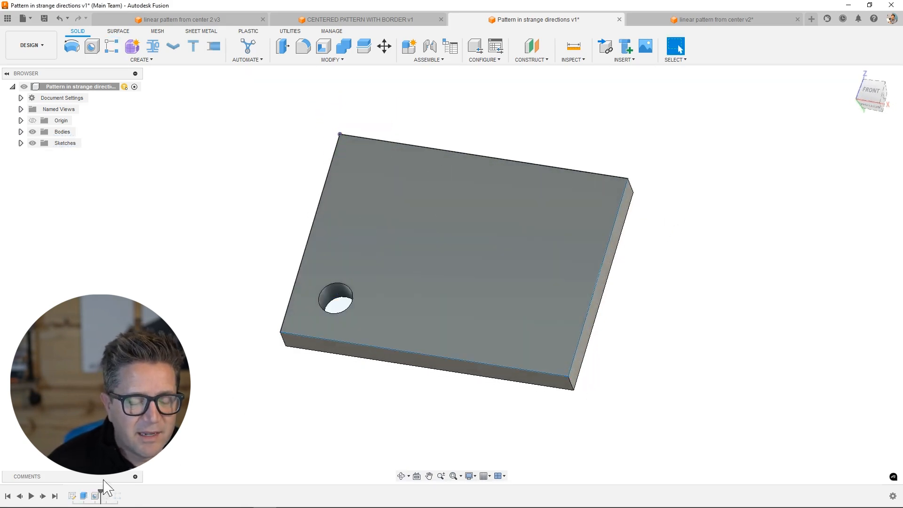
Step: Start a sketch on the plate's front face and draw a line from the hole's centre toward the upper right at about 37 degrees
left_click(109, 60)
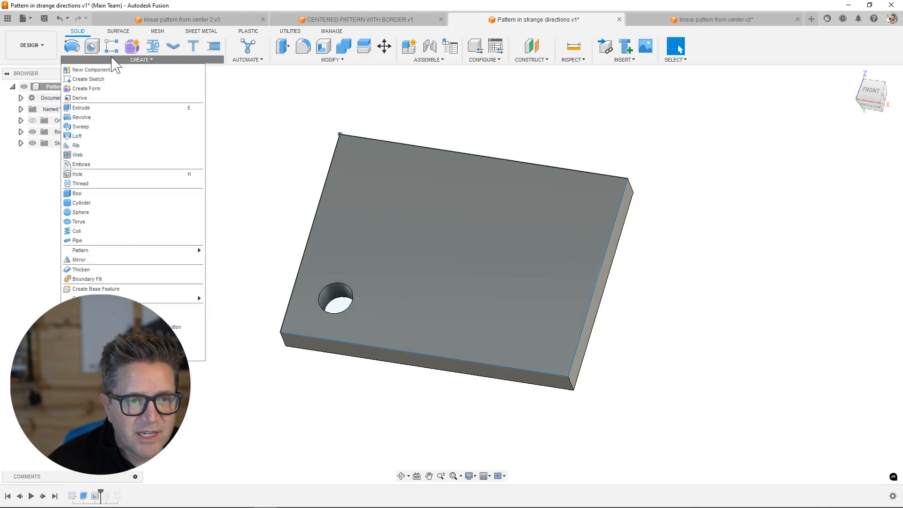
left_click(94, 80)
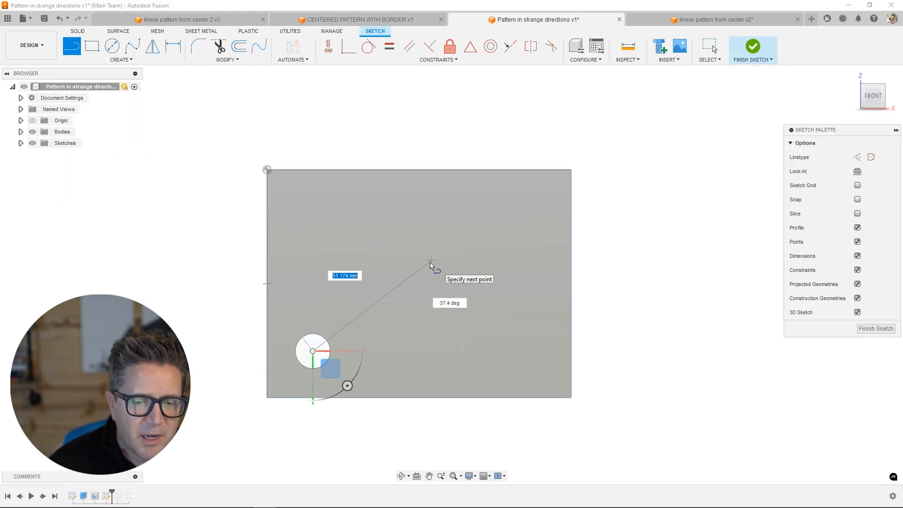
key("Escape")
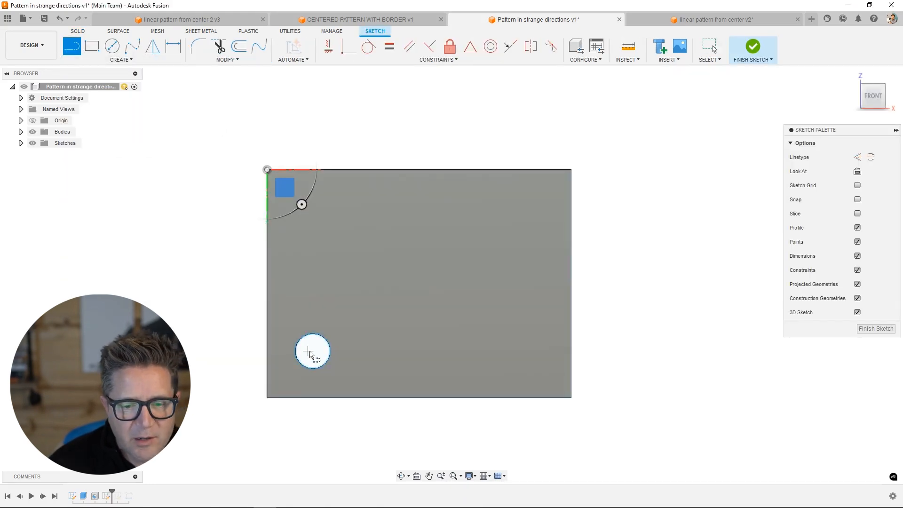
left_click(313, 352)
left_click(482, 223)
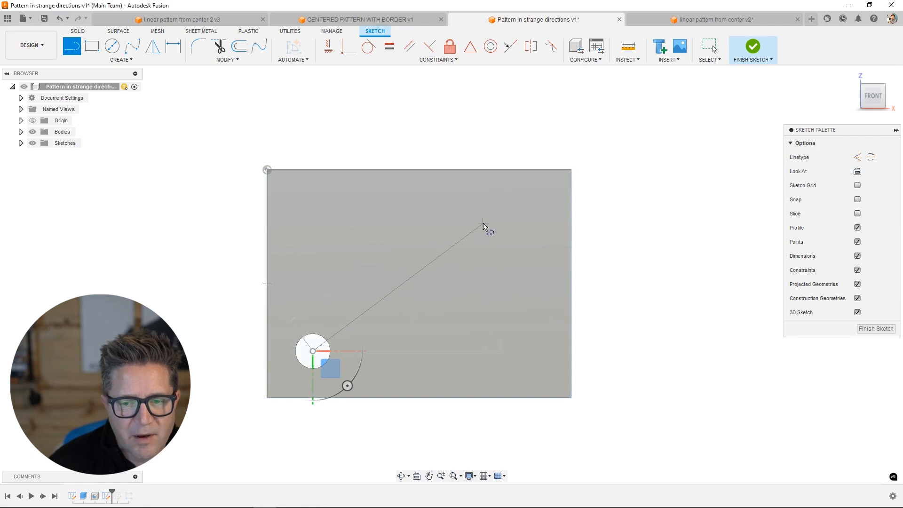
key("Escape")
left_click(483, 222)
Step: Sketch a second, steeper line from the hole's centre, lower the far end of the first line, and finish the sketch
left_click(75, 51)
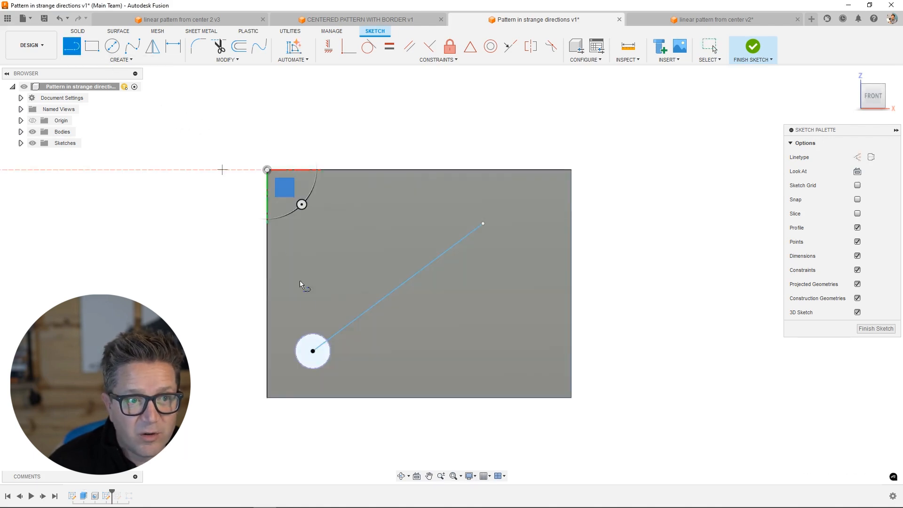
left_click(313, 351)
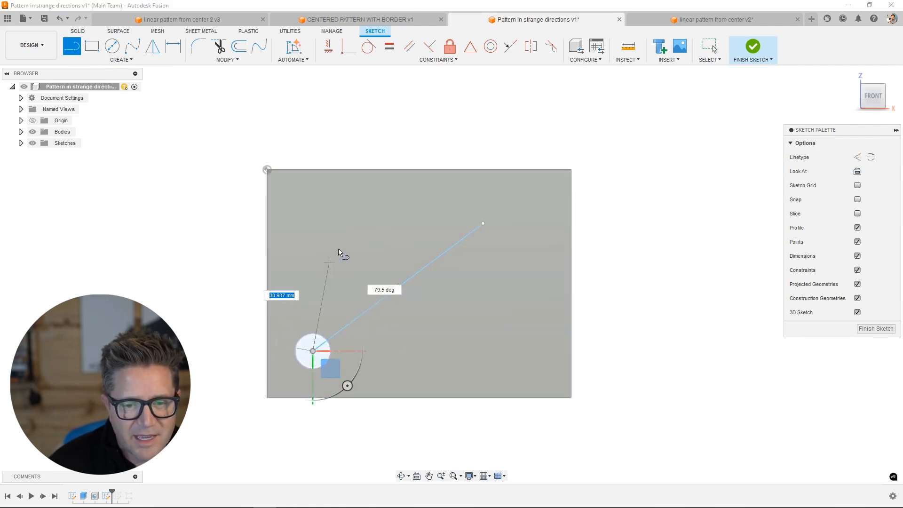
left_click(366, 214)
key("Escape")
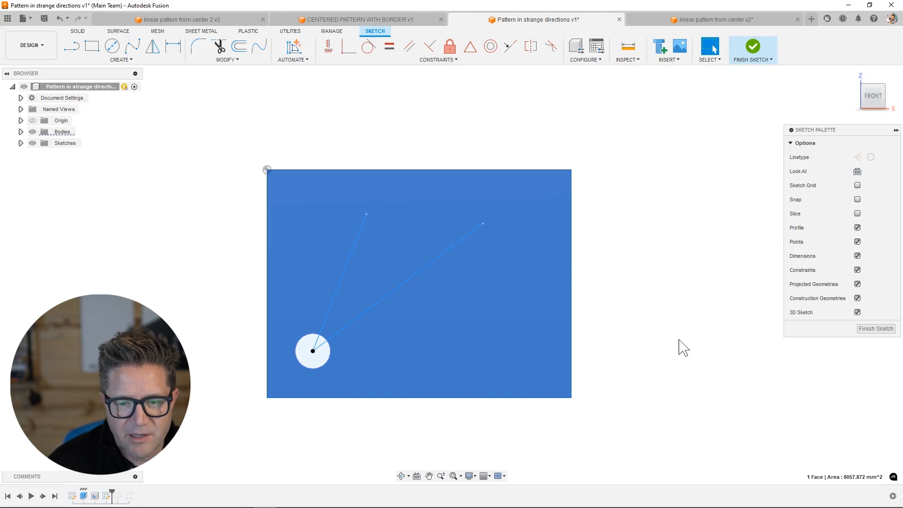
left_click_drag(483, 223, 496, 268)
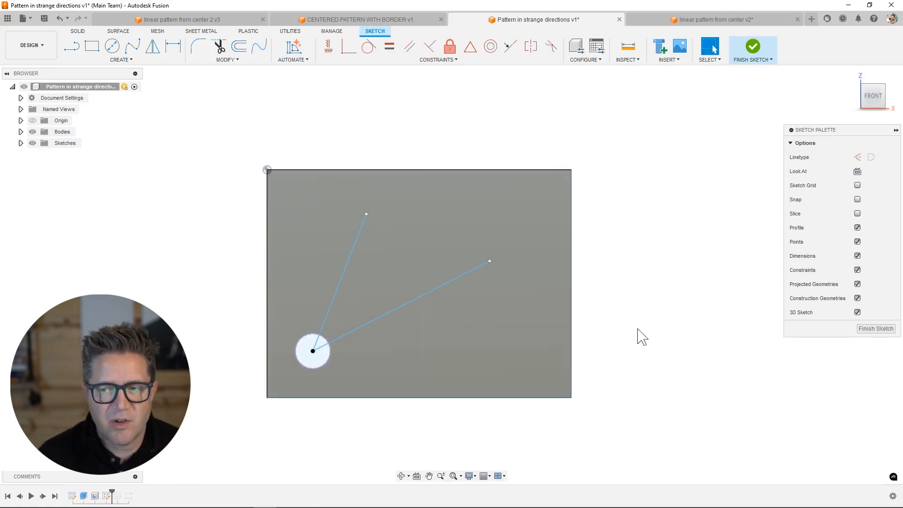
left_click(751, 53)
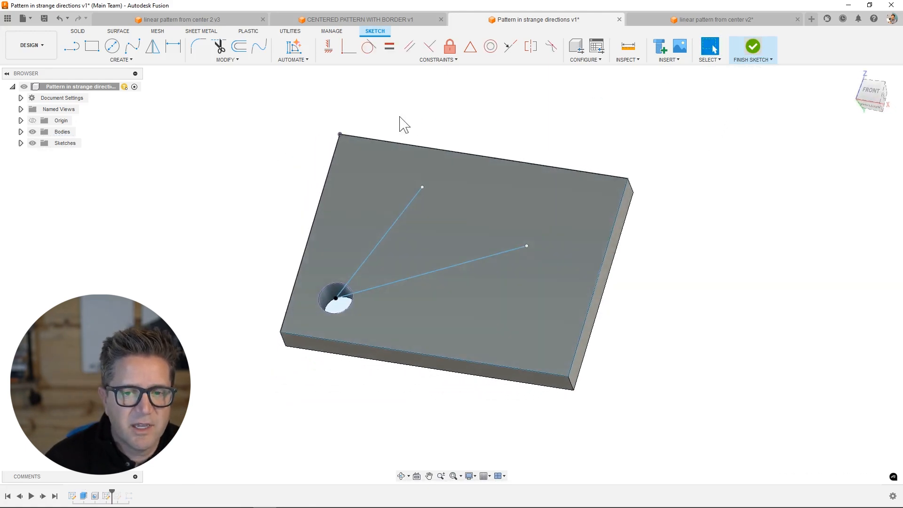
Step: Set up a rectangular pattern of the hole along both sketched lines, three instances each, spaced 29 mm on the shallower line and spread along the steeper one
left_click(112, 46)
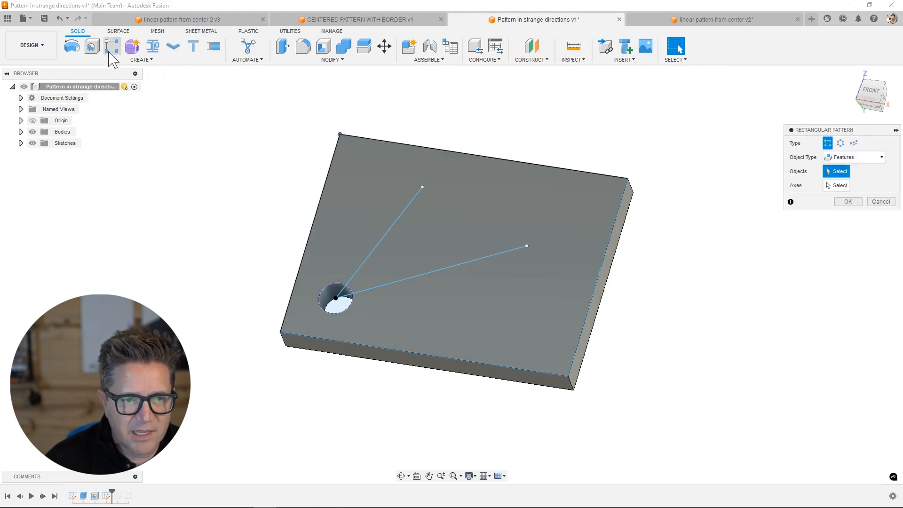
scroll(341, 298, "up", 2)
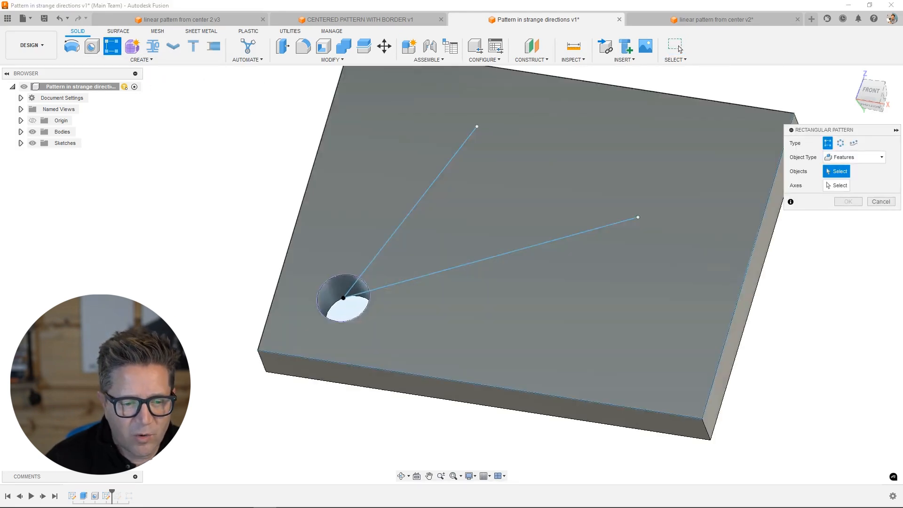
left_click(341, 296)
left_click(842, 186)
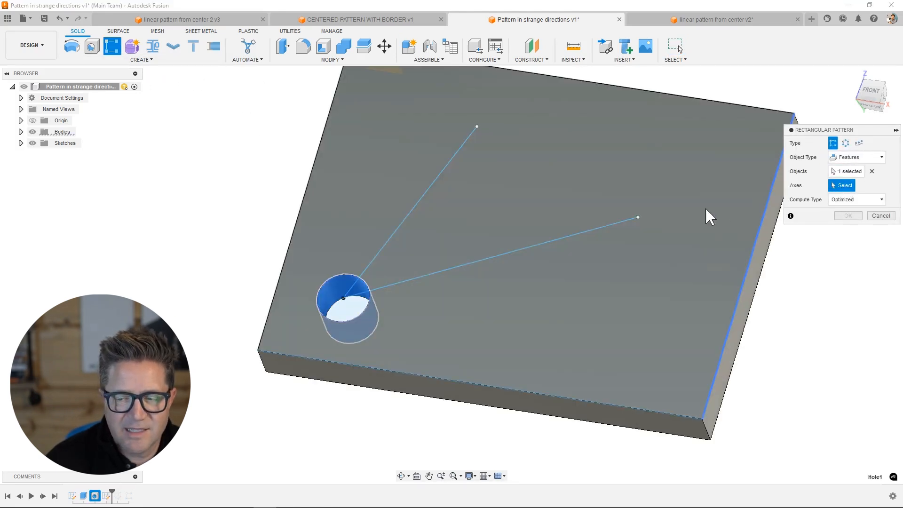
left_click(560, 241)
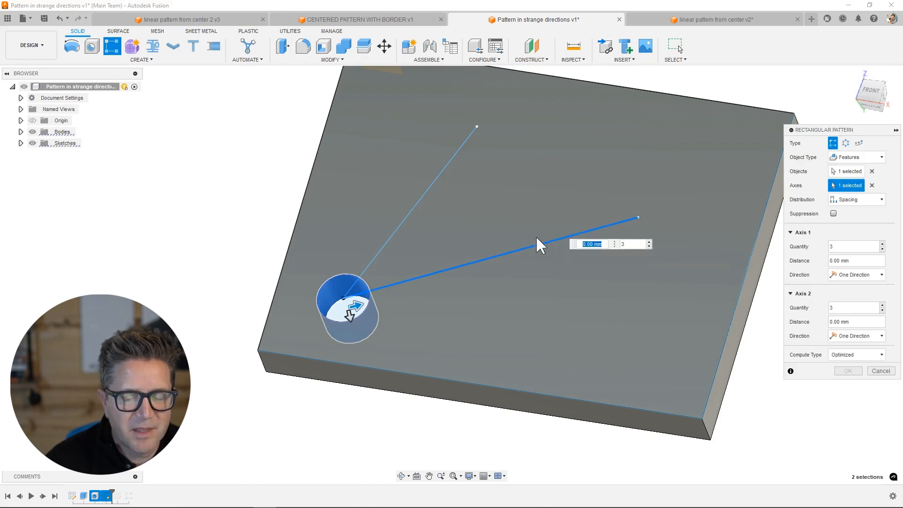
left_click(415, 208)
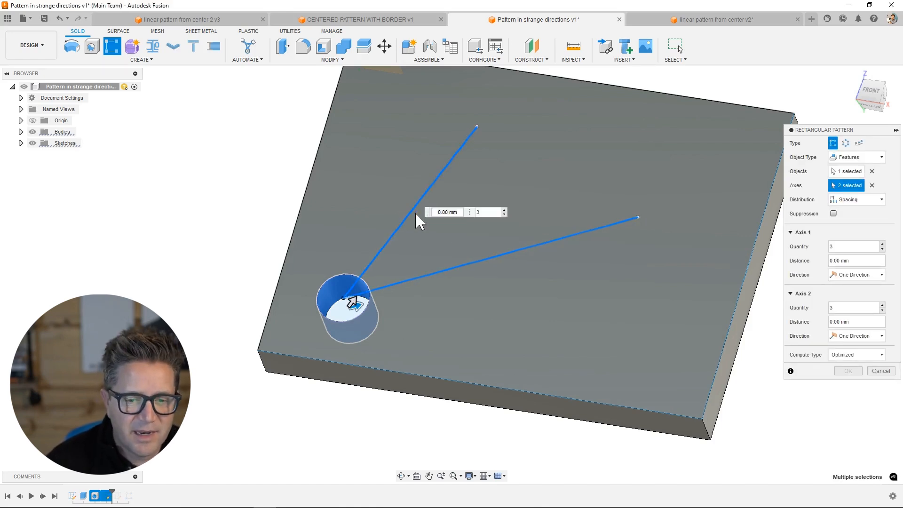
left_click_drag(356, 305, 494, 295)
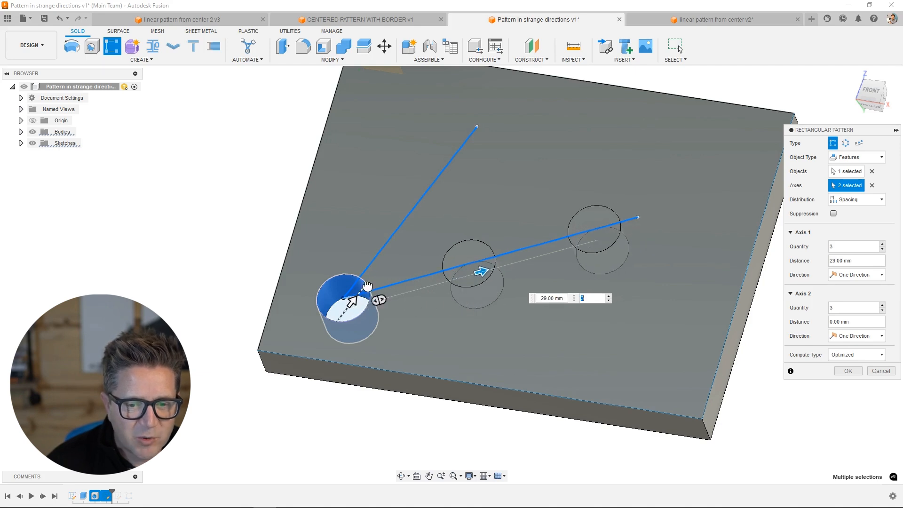
left_click_drag(352, 300, 402, 242)
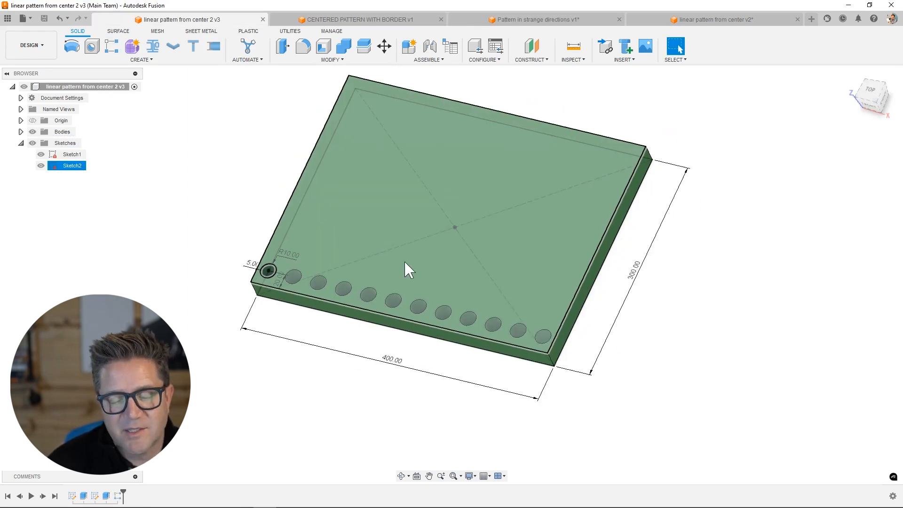
Step: In the linear pattern from center 2 design, set the plate's width dimension to 800 mm
scroll(404, 268, "up", 5)
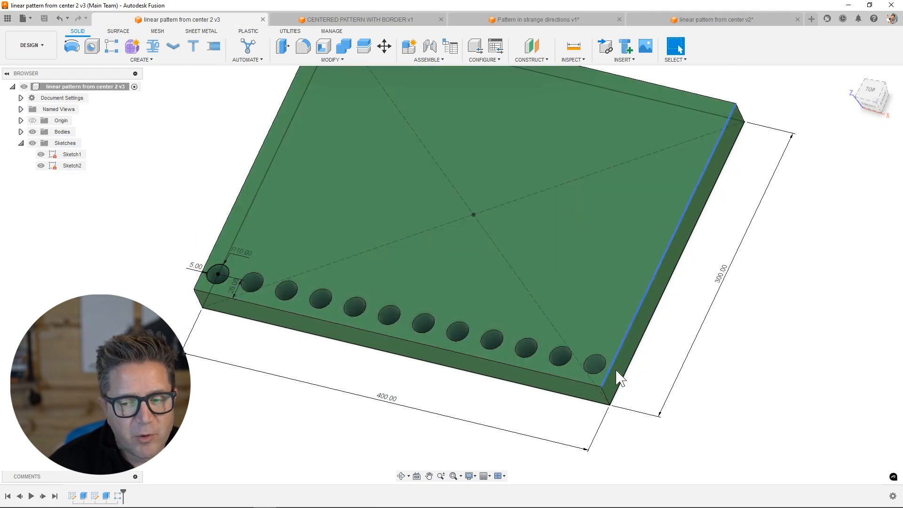
scroll(616, 379, "up", 2)
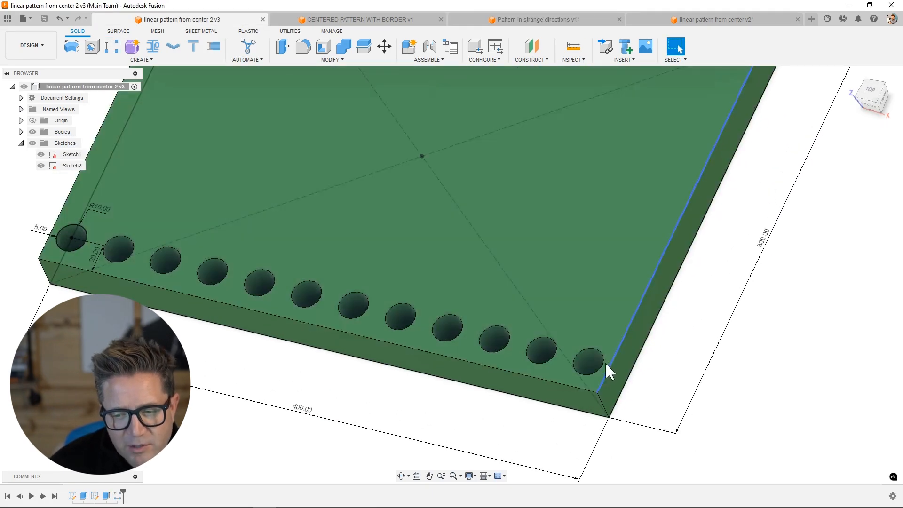
scroll(602, 363, "down", 2)
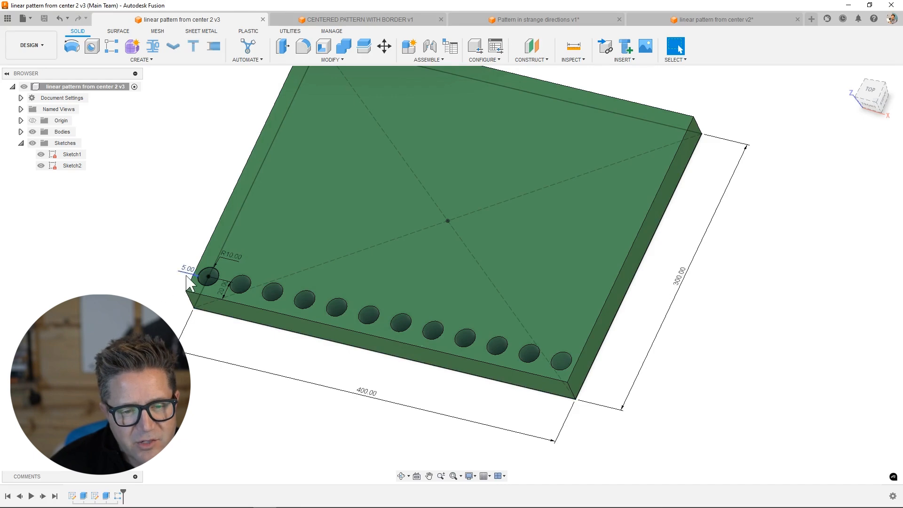
left_click(371, 393)
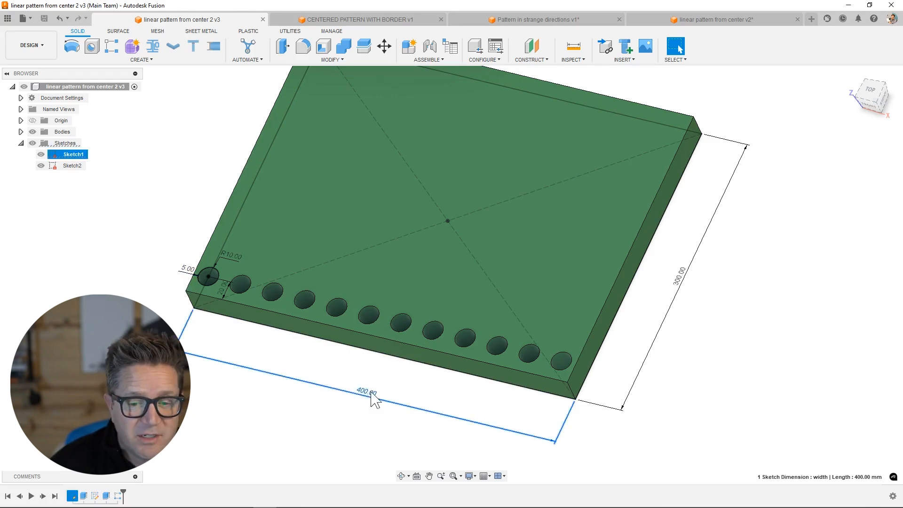
double_click(371, 393)
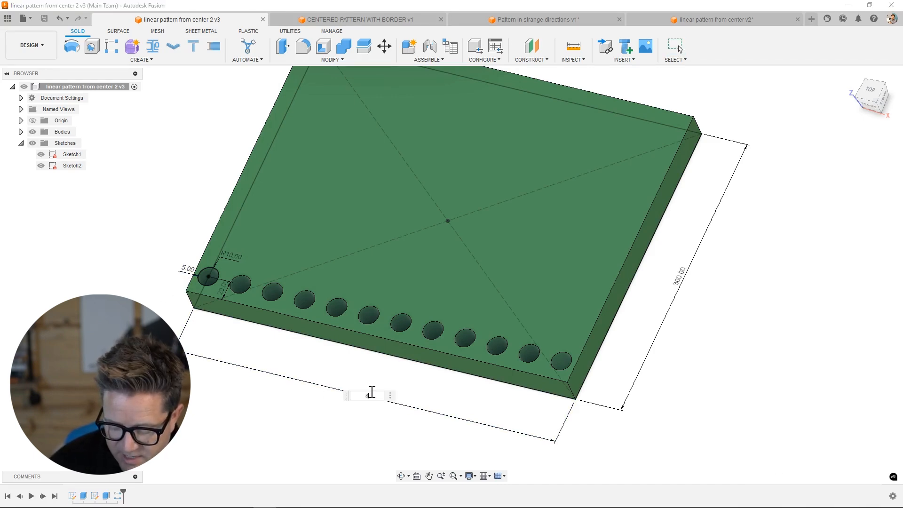
key("Return")
scroll(433, 302, "down", 2)
scroll(244, 288, "up", 2)
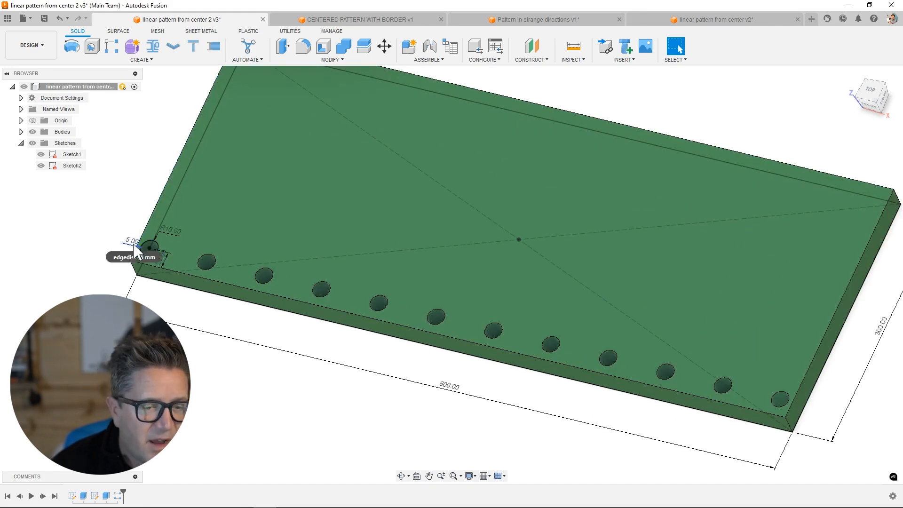
Step: Set the first hole's distance from the plate's short edge to 15 mm
left_click(131, 244)
double_click(131, 244)
type("1")
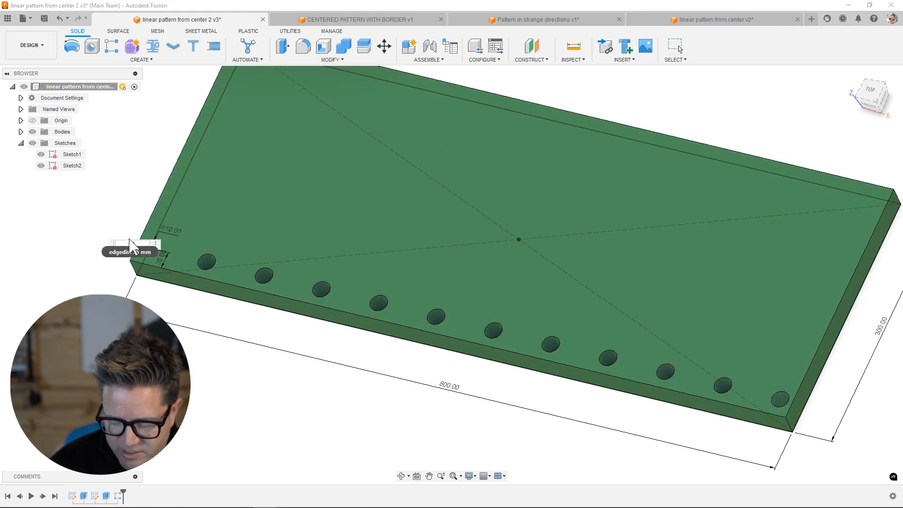
key("Return")
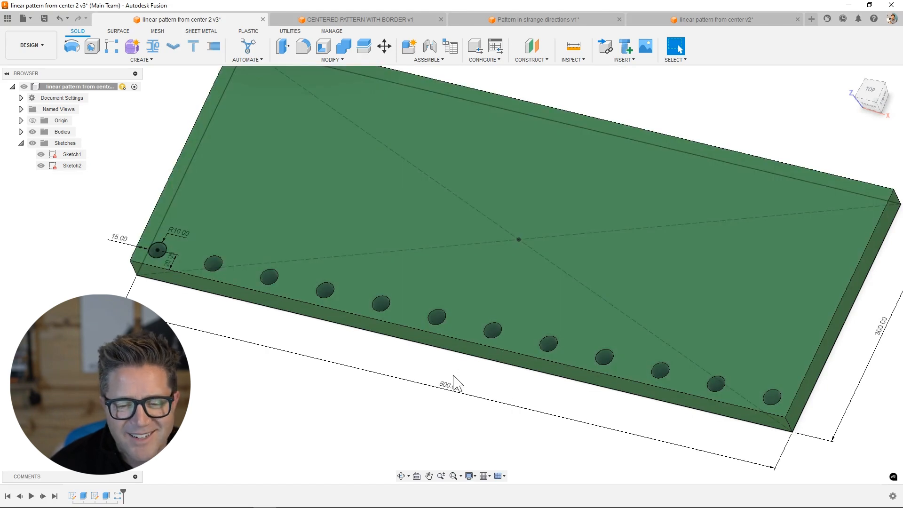
scroll(454, 383, "down", 1)
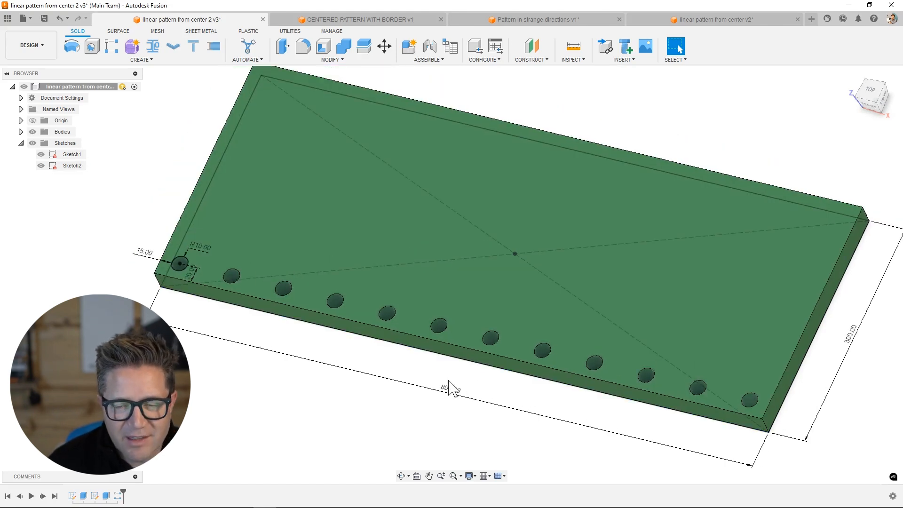
Step: Return the model to the plain plate without holes and set the plate's width to 300 mm
key("ctrl+z")
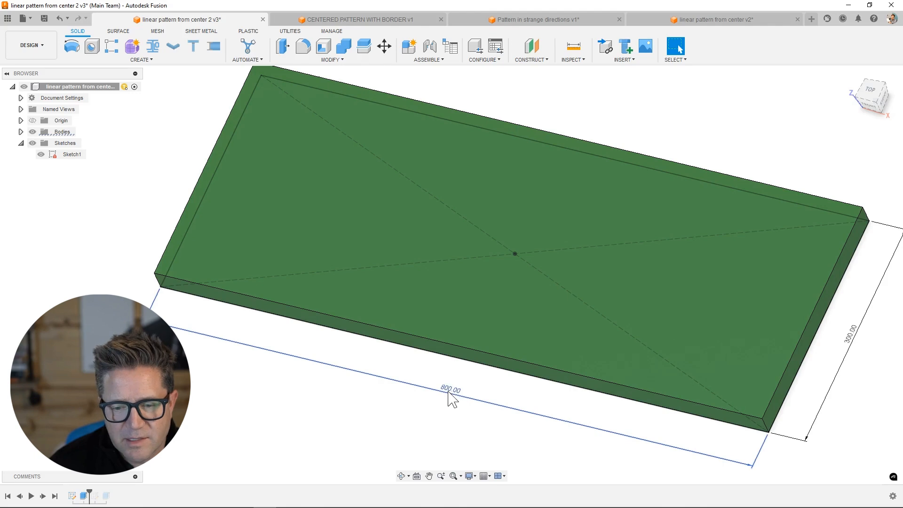
double_click(449, 390)
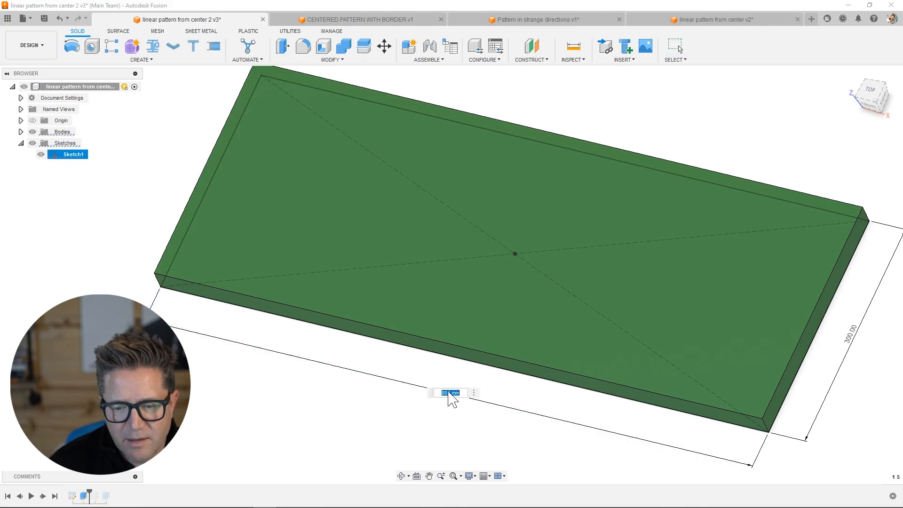
type("300")
key("Return")
Step: Sketch a circle on the plate's top face near its lower-left corner and set its diameter to 15 mm
key("c")
left_click(444, 295)
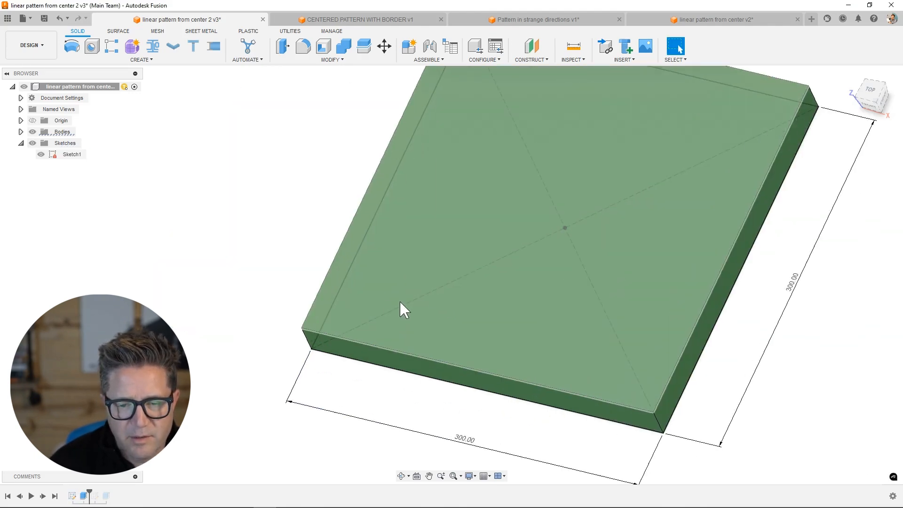
left_click(397, 322)
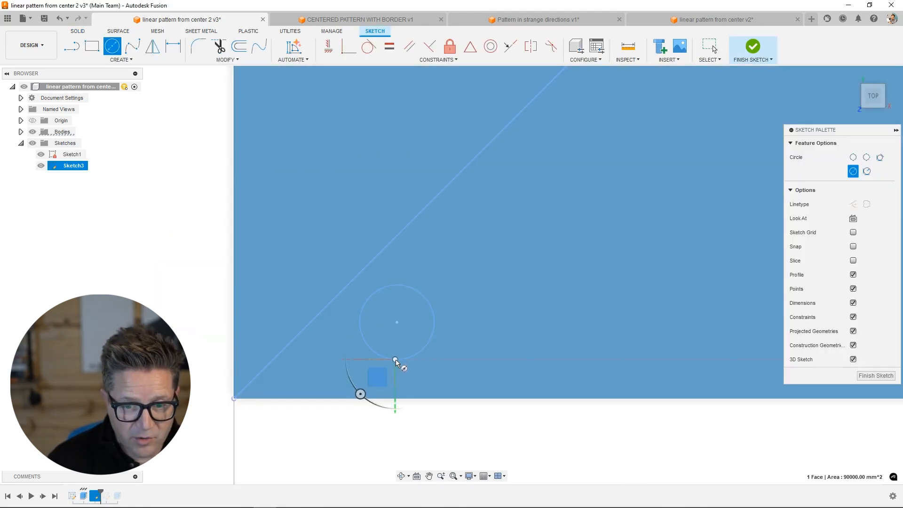
left_click(396, 359)
key("d")
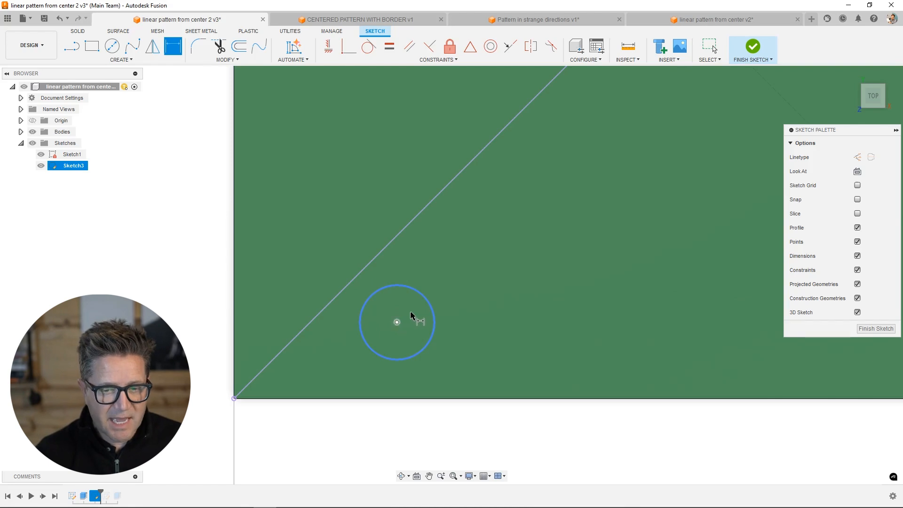
left_click(427, 302)
left_click(436, 269)
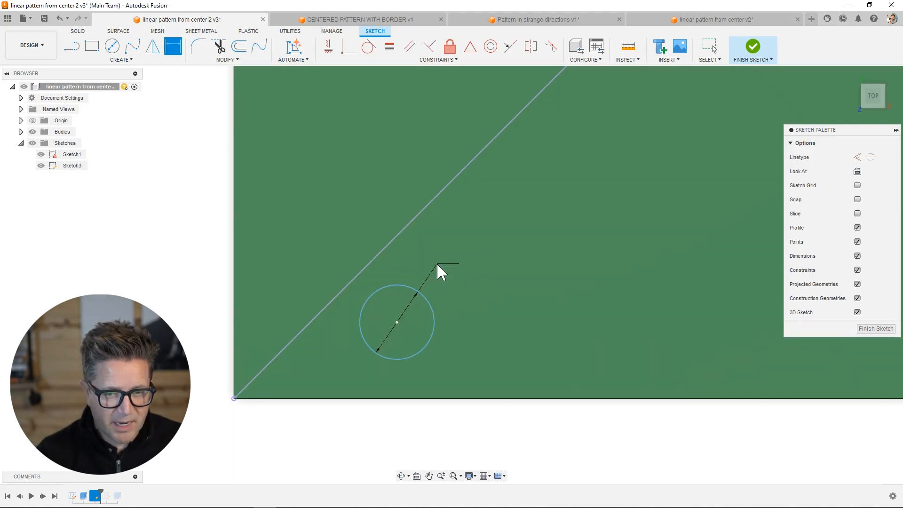
type("15")
key("Return")
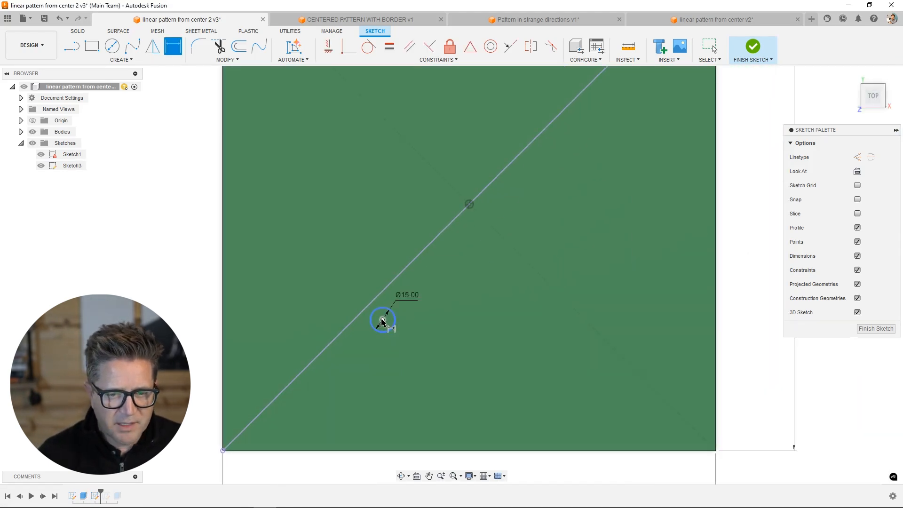
Step: Dimension the circle's centre 15 mm from the plate's left and lower edges, and reposition the diameter label above the circle
left_click(223, 316)
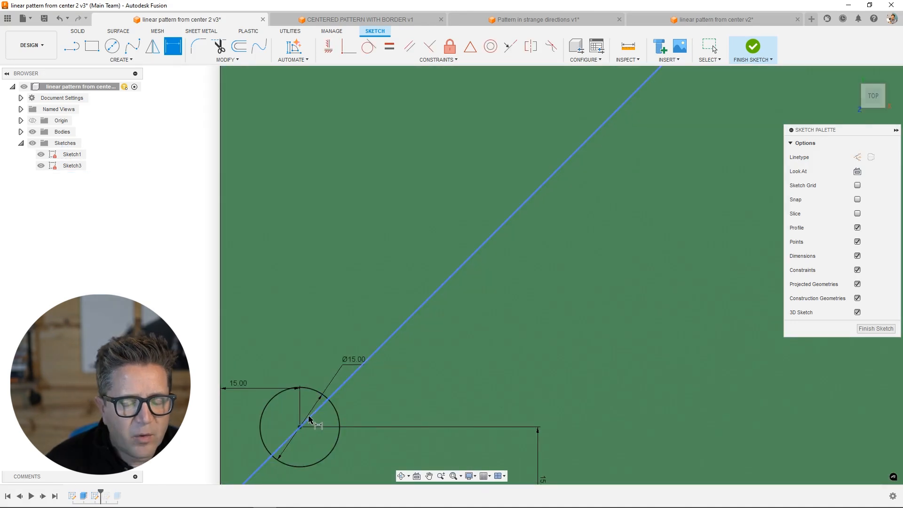
mouse_move(310, 417)
middle_mouse_down()
mouse_move(324, 352)
mouse_move(294, 280)
middle_mouse_up()
scroll(289, 284, "down", 3)
scroll(289, 284, "up", 2)
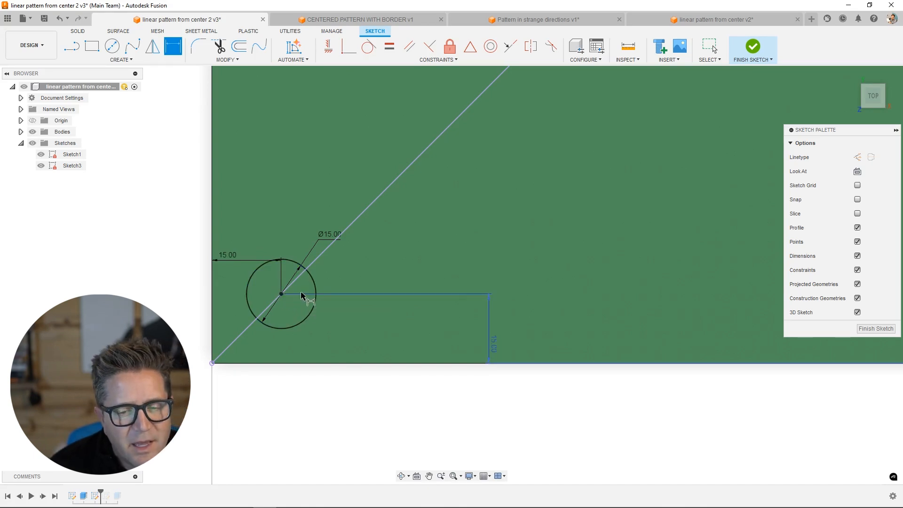
scroll(304, 294, "down", 2)
left_click_drag(322, 243, 304, 215)
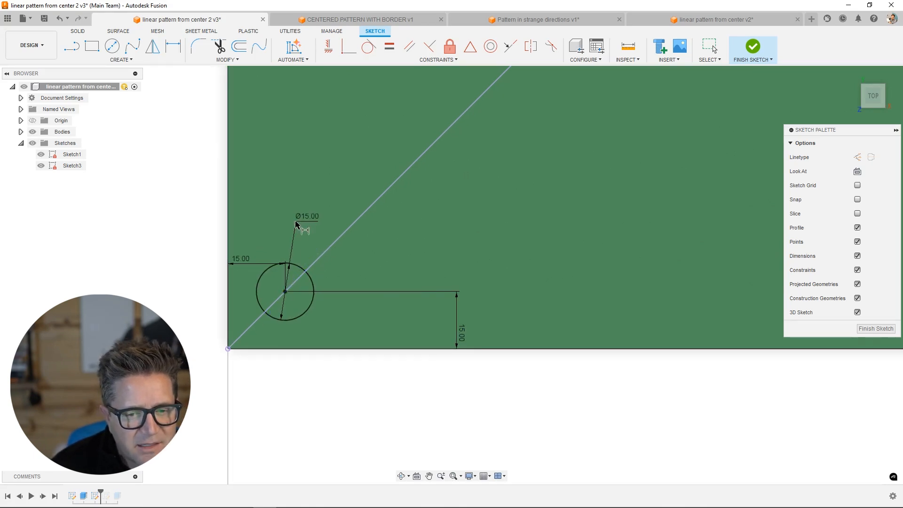
Step: Switch the circle's diameter dimension to a radius dimension
key("Escape")
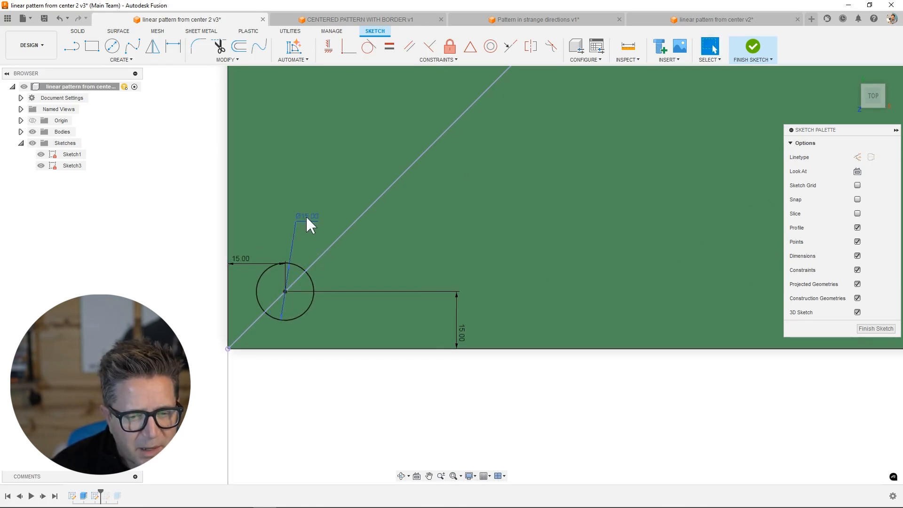
right_click(306, 218)
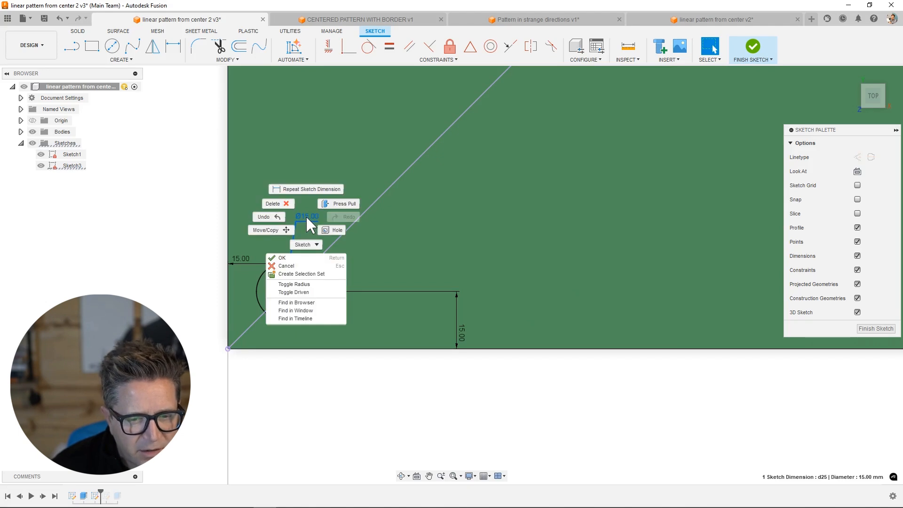
left_click(301, 285)
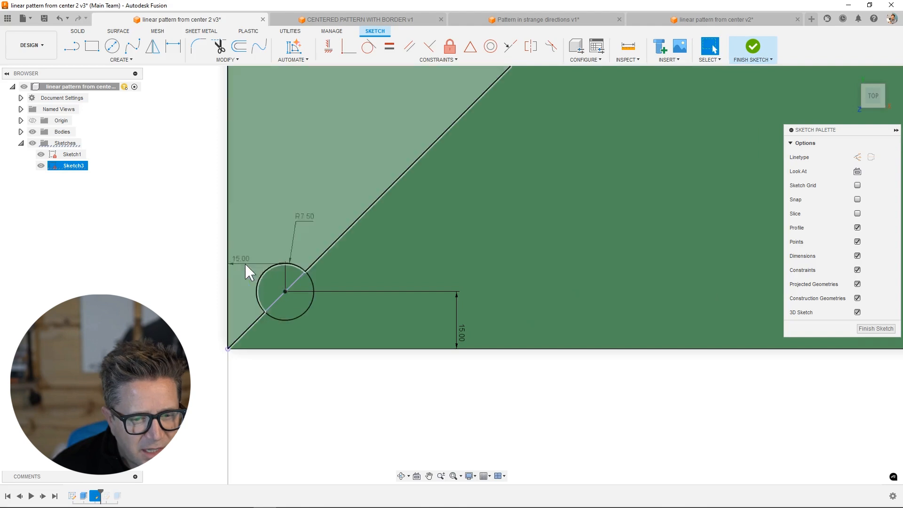
Step: Replace the circle's horizontal centre dimension with a 7.5 mm dimension from the plate's left edge to the circle's nearest tangent point
left_click(241, 258)
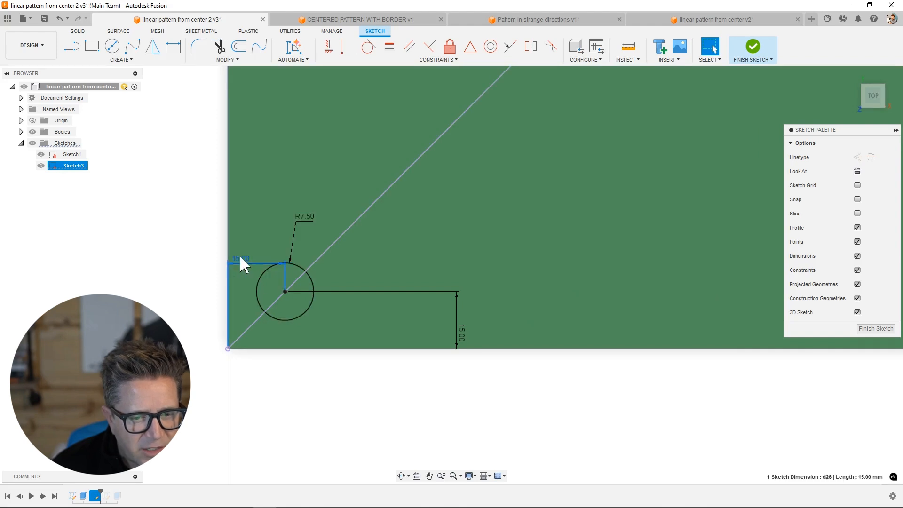
key("Delete")
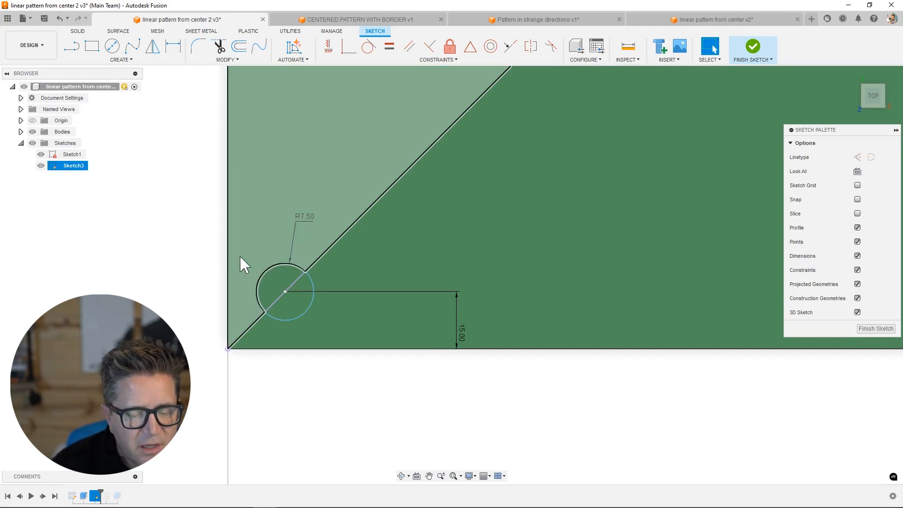
key("d")
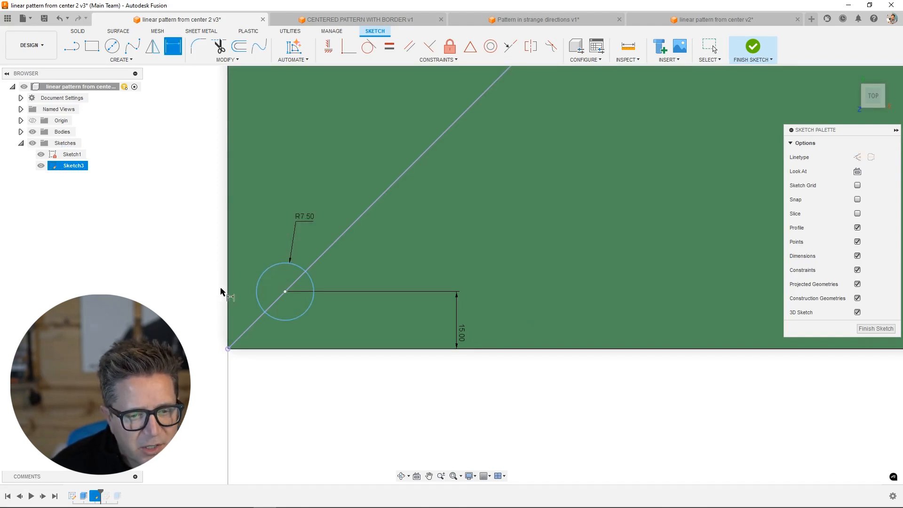
left_click(229, 296)
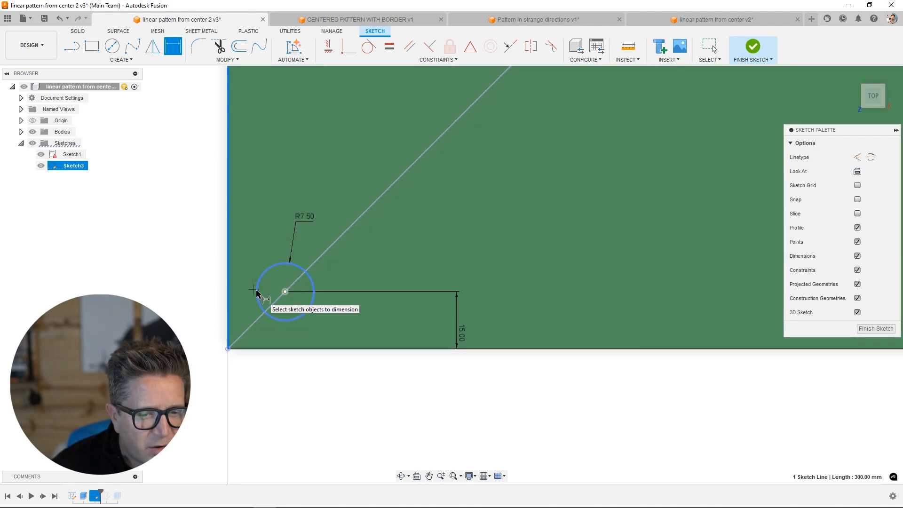
right_click(257, 292)
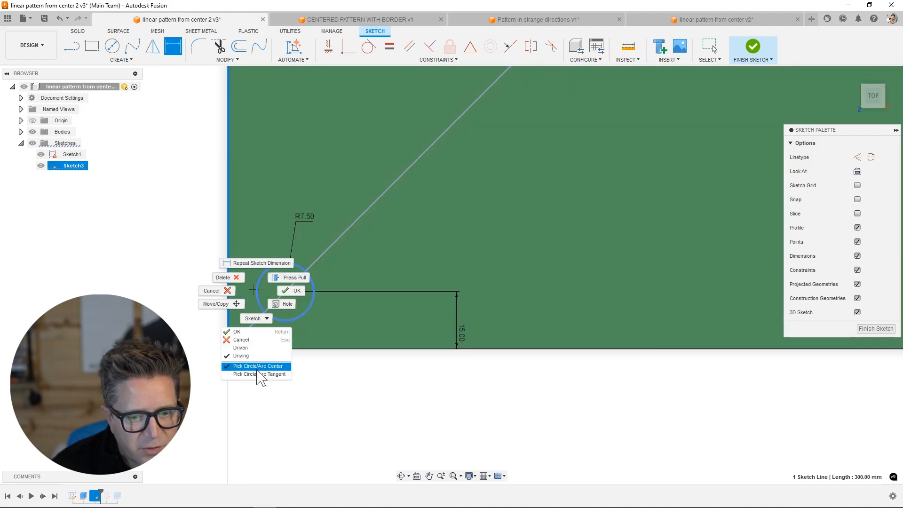
left_click(260, 375)
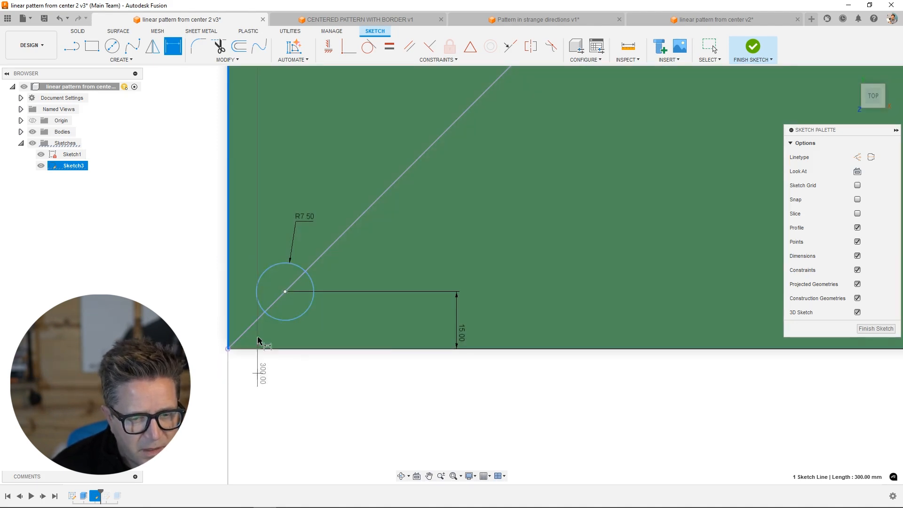
left_click(257, 297)
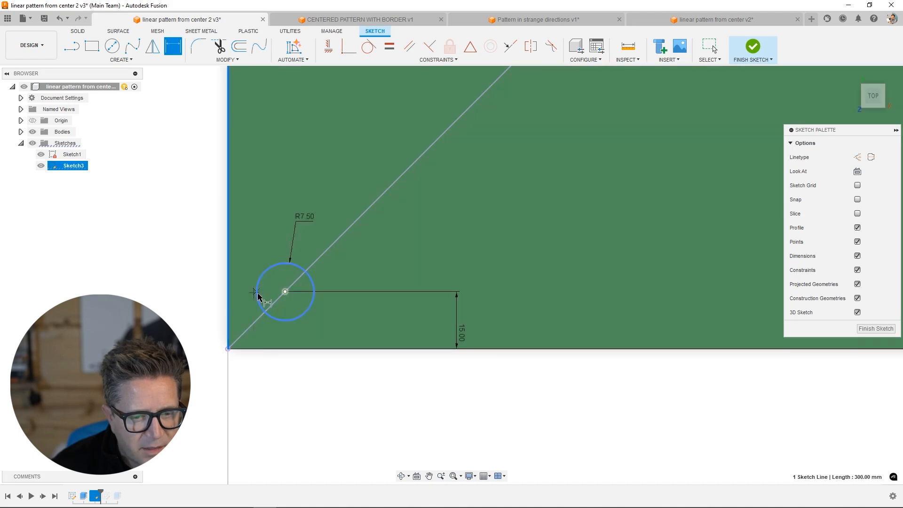
left_click(241, 268)
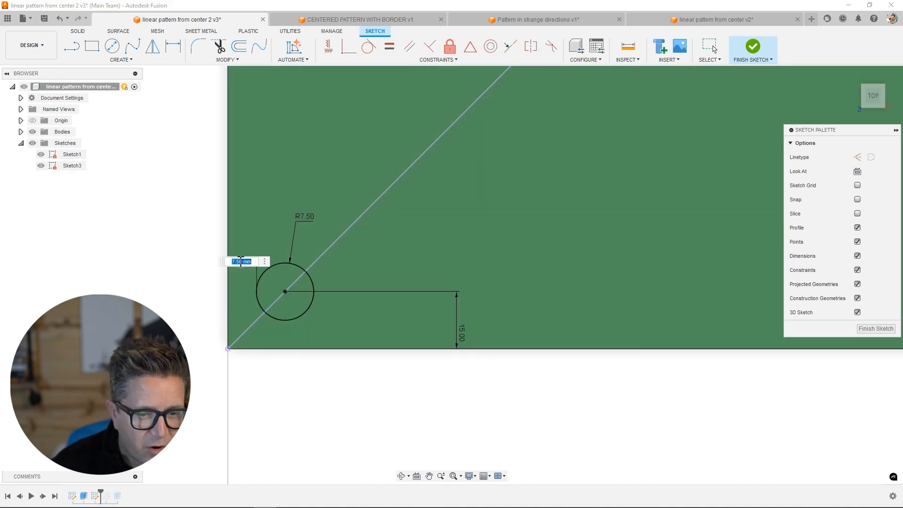
key("Return")
Step: Finish the sketch and try entering the parameter name "width" on the plate's horizontal 300 mm dimension
scroll(303, 261, "down", 2)
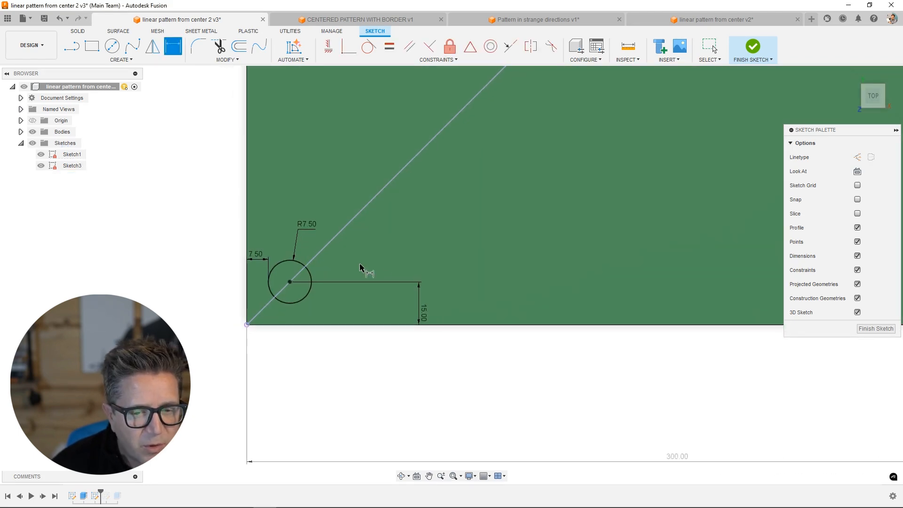
scroll(395, 283, "down", 1)
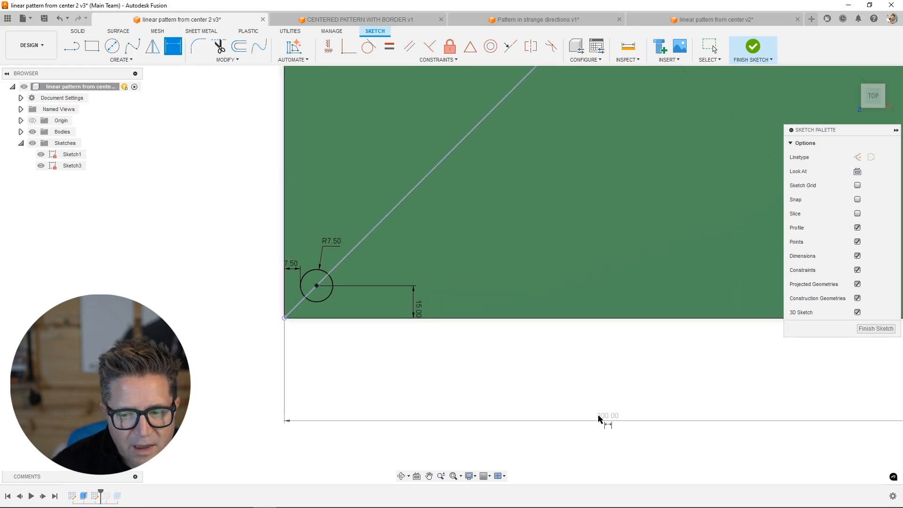
left_click(861, 329)
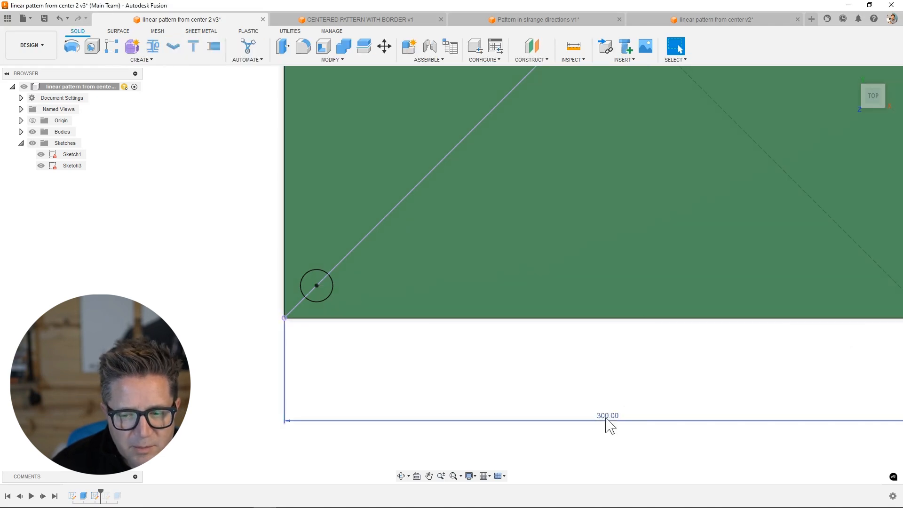
left_click(611, 421)
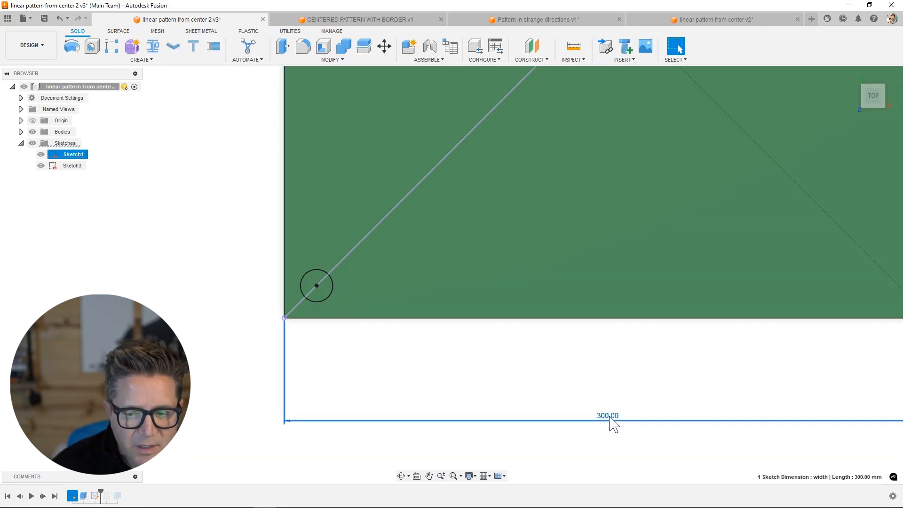
double_click(610, 417)
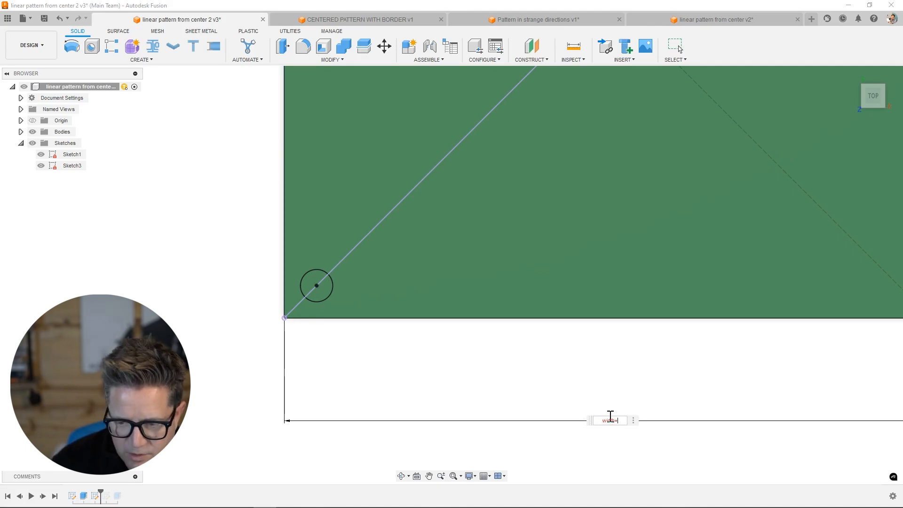
key("Escape")
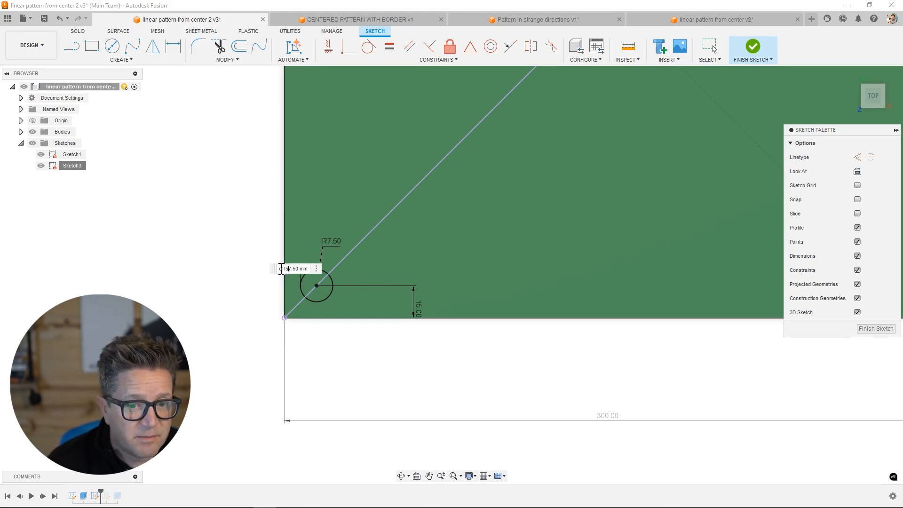
Step: Name the circle's edge distance "offset", set its radius to 10 mm with the parameter name "radius", and finish the sketch
key("Return")
key("Escape")
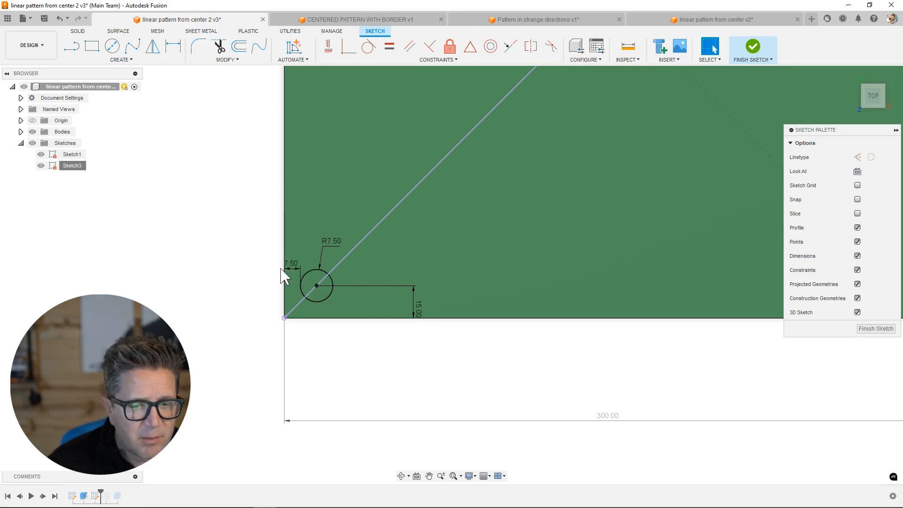
double_click(335, 240)
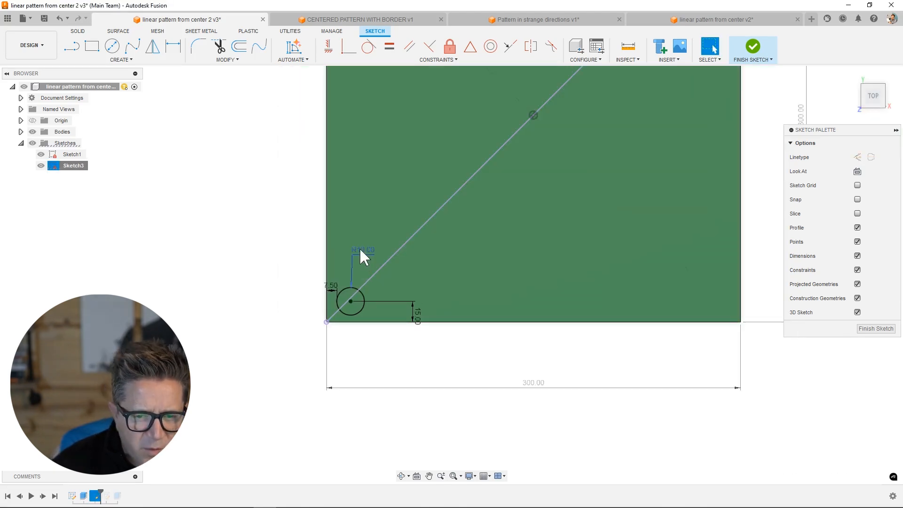
double_click(361, 249)
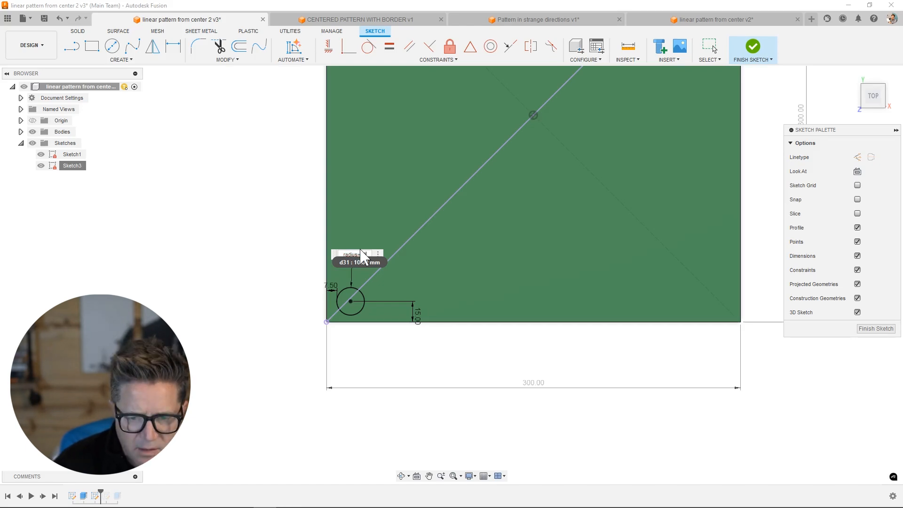
key("Return")
scroll(581, 295, "up", 1)
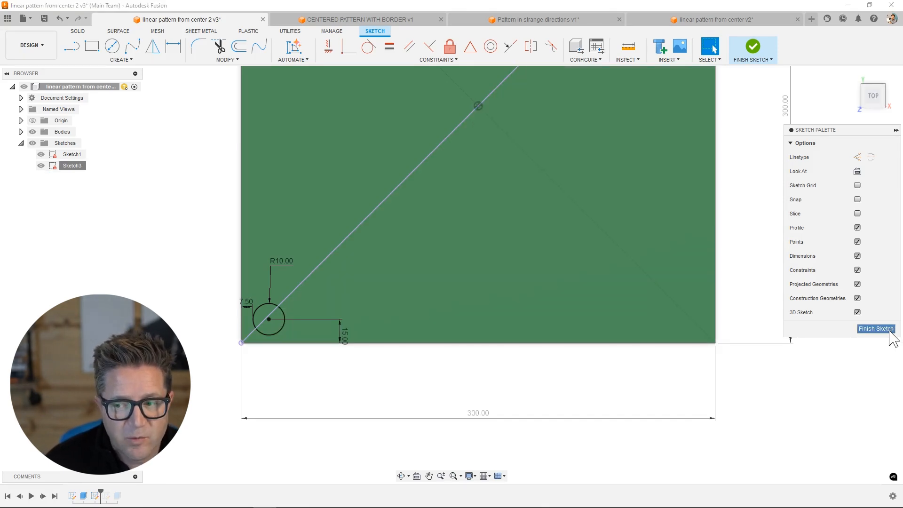
left_click(864, 329)
Step: Extrude both halves of the corner circle 90 mm downward as a cut through the plate
key("e")
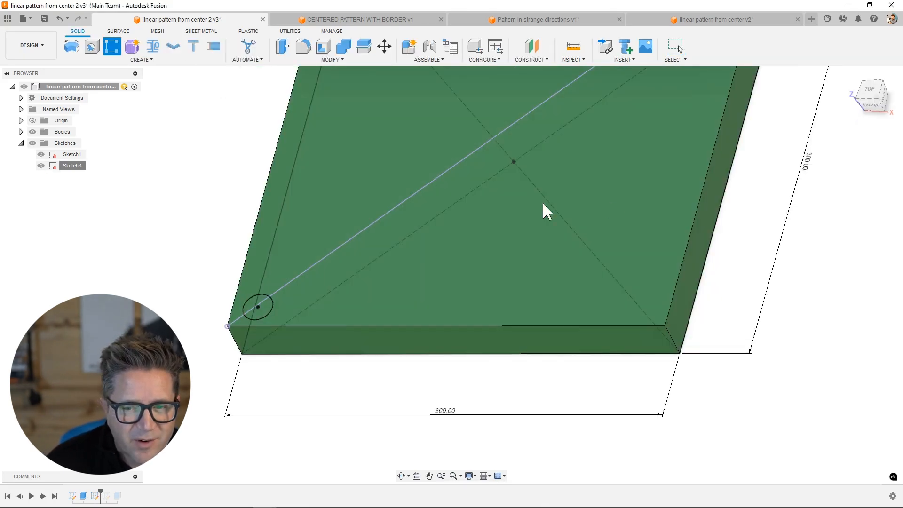
left_click(262, 303)
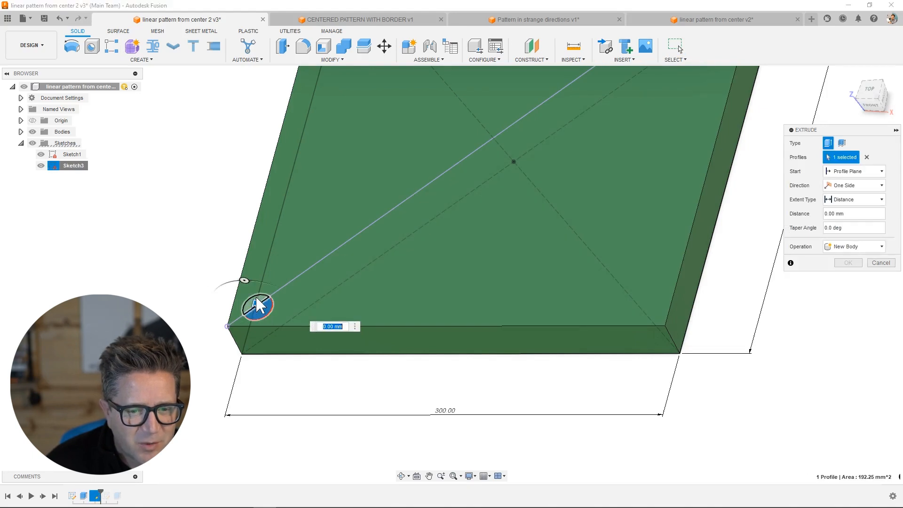
left_click(254, 296)
left_click_drag(253, 299, 301, 388)
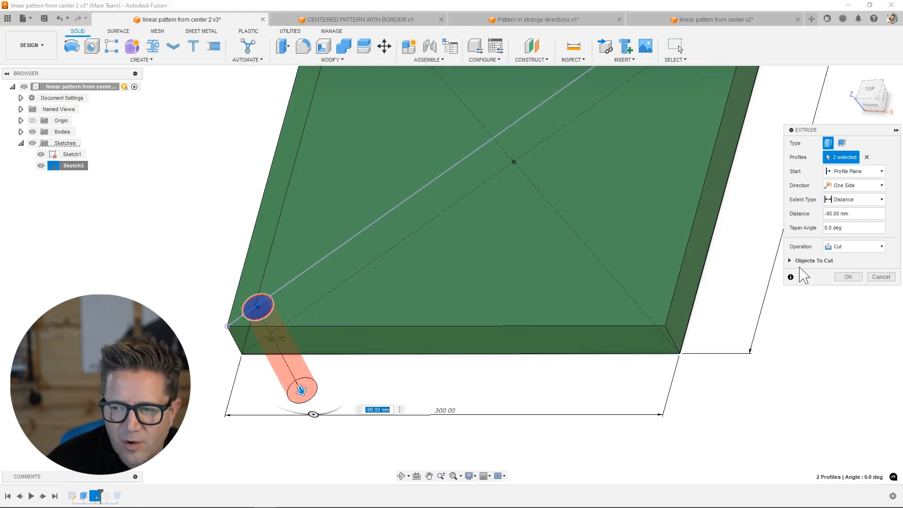
left_click(848, 277)
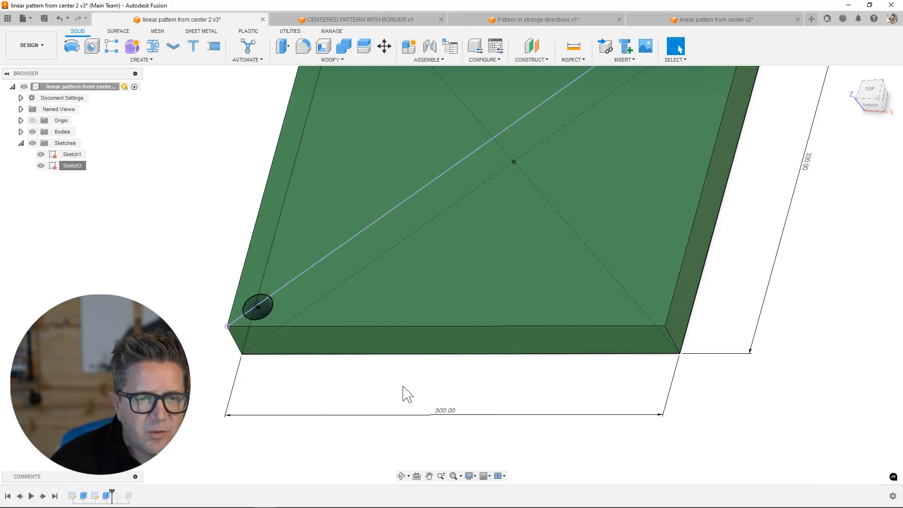
Step: Start a rectangular pattern of the corner hole along the plate's front edge, with the Axis 1 distance set to "width"
left_click(112, 45)
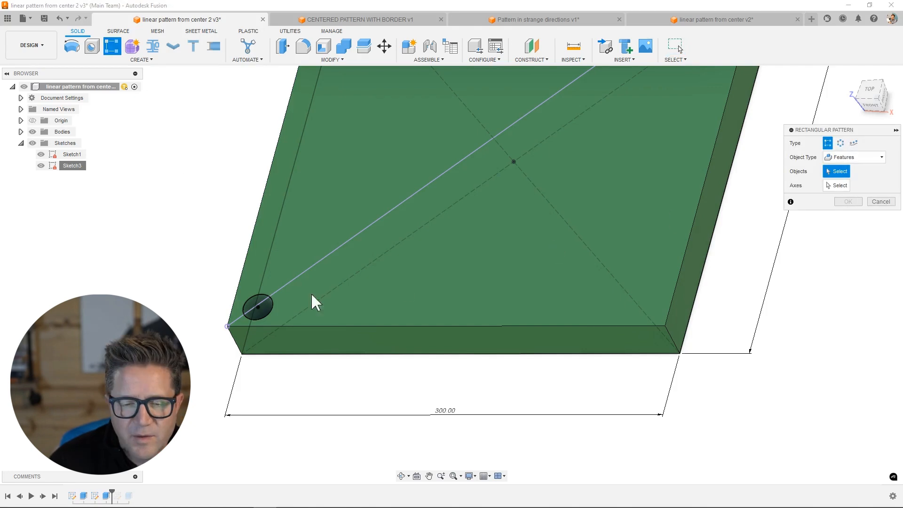
scroll(257, 307, "up", 3)
left_click(246, 293)
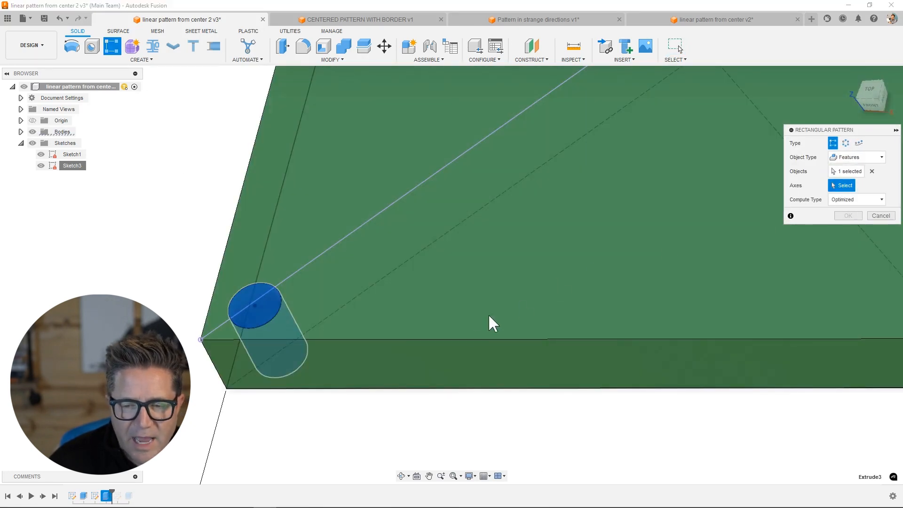
left_click(470, 340)
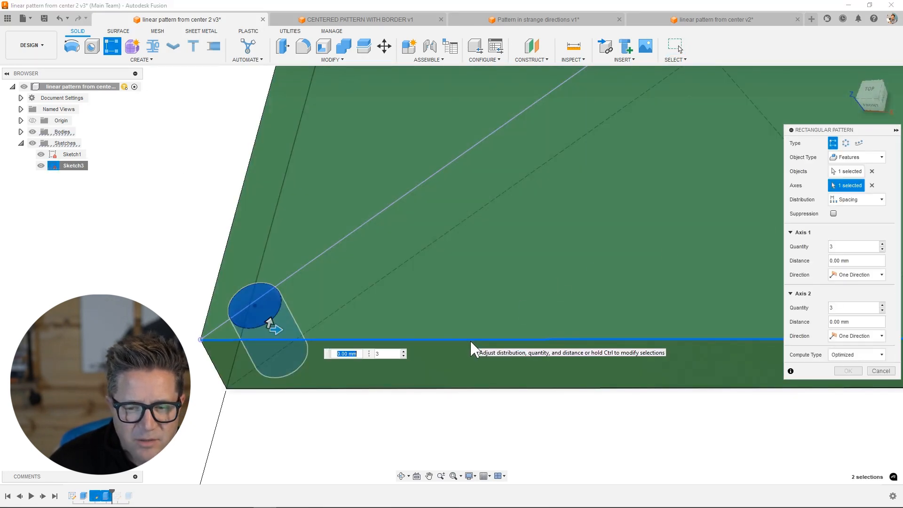
left_click(855, 260)
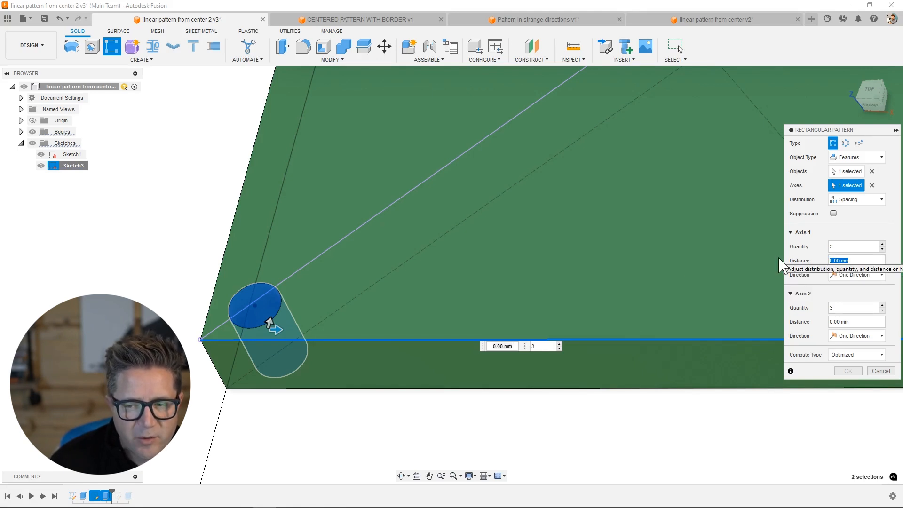
scroll(631, 226, "down", 4)
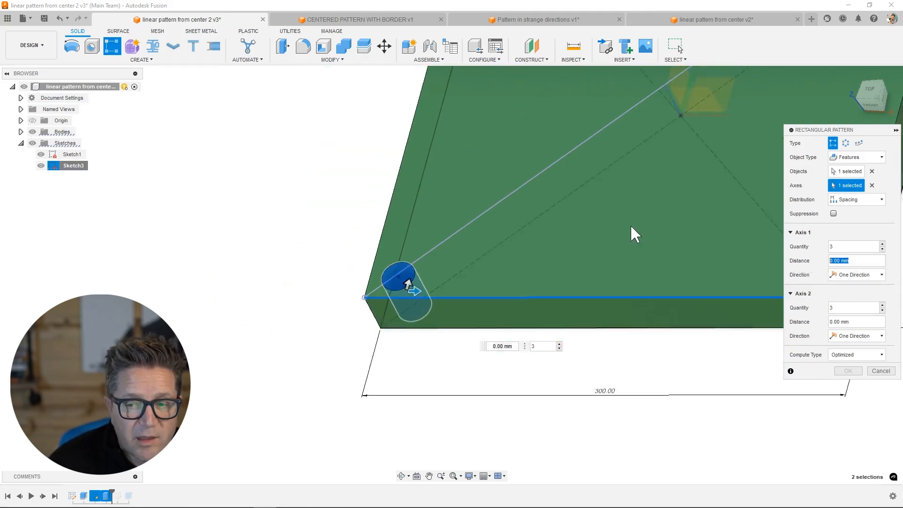
type("width")
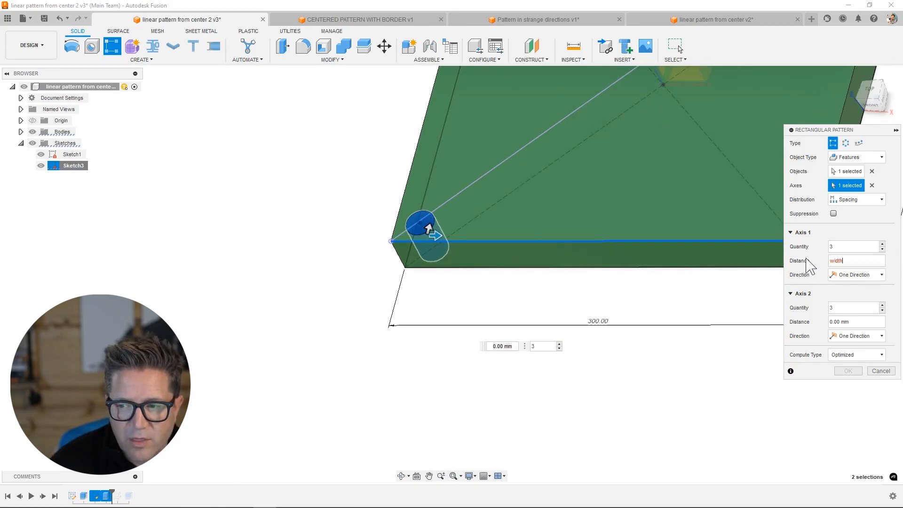
Step: Change the pattern's distribution to Extent with "width" as the Axis 1 distance, and create the pattern
left_click(866, 199)
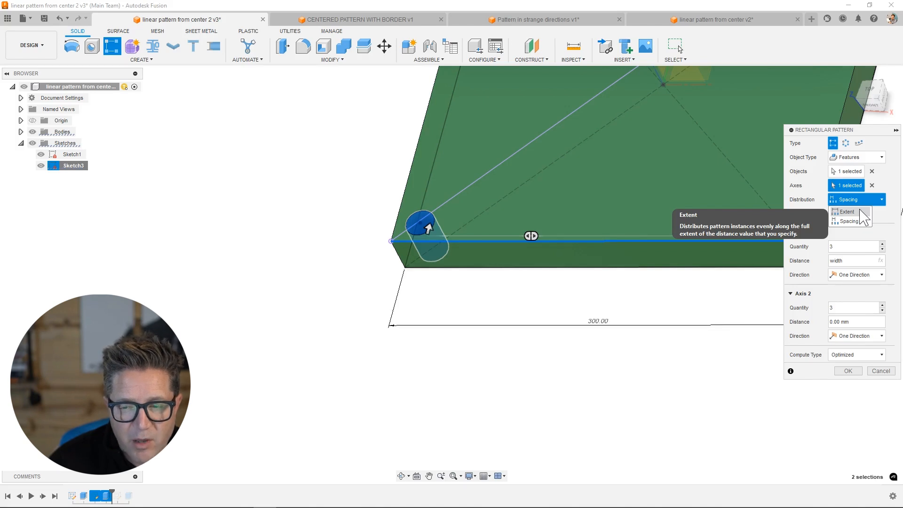
left_click(861, 212)
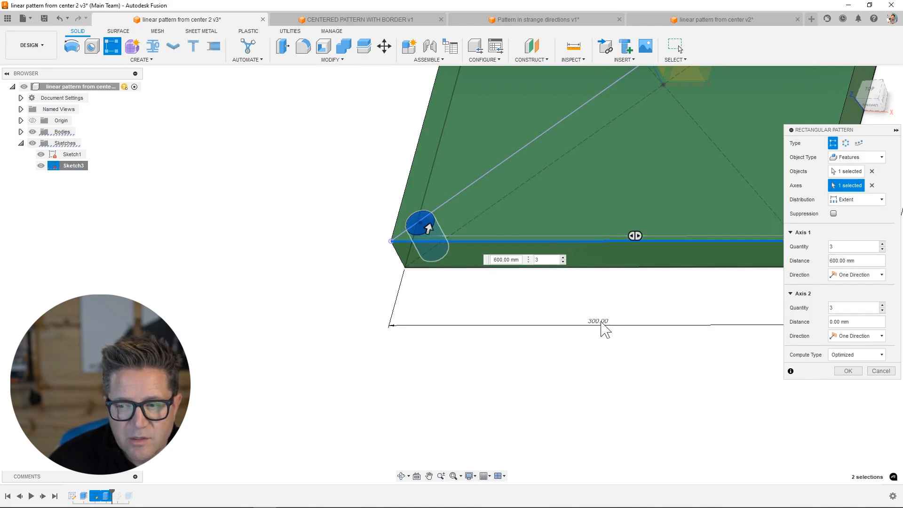
left_click(853, 260)
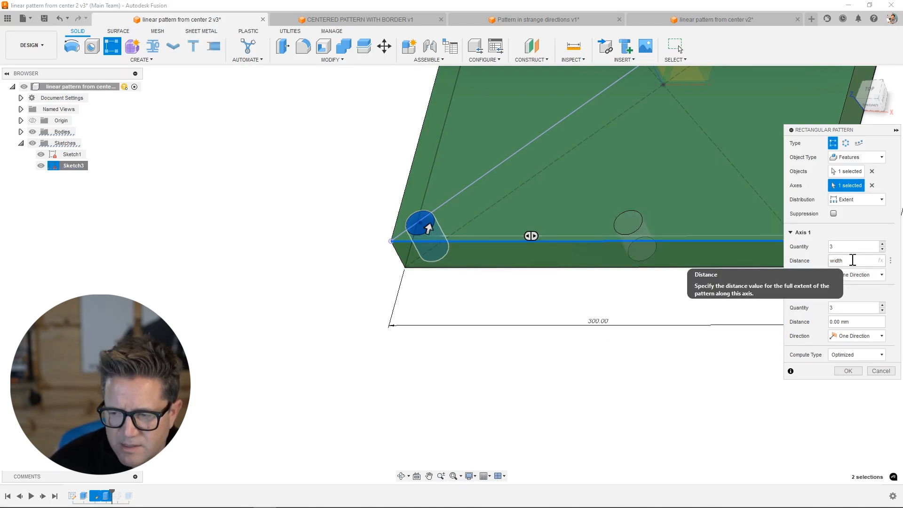
left_click(848, 371)
scroll(767, 282, "down", 1)
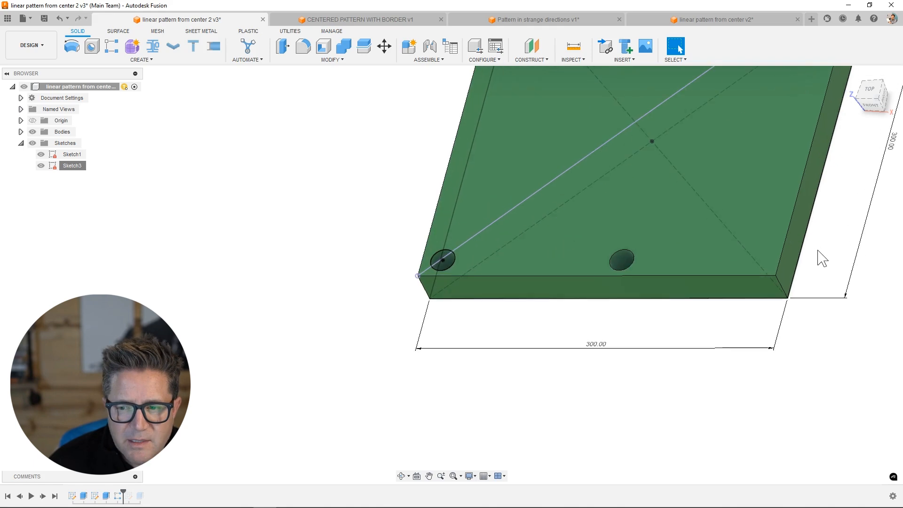
Step: Edit the rectangular hole pattern so its Axis 1 distance is width-2*(radius+offset), and apply the change
scroll(706, 283, "down", 3)
scroll(740, 287, "up", 3)
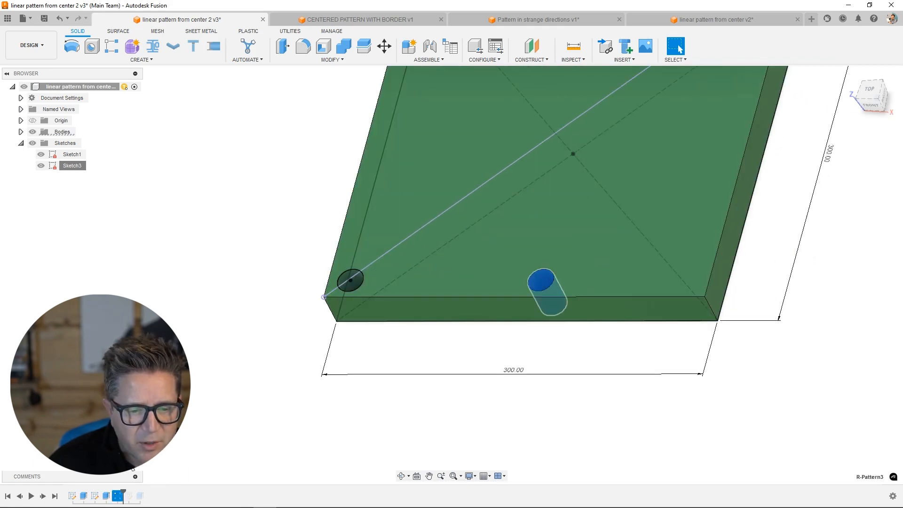
right_click(117, 496)
left_click(191, 391)
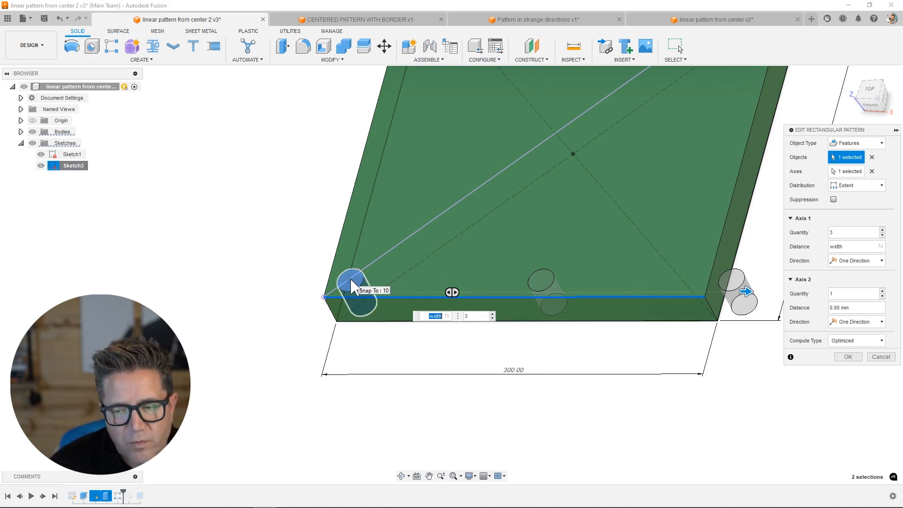
middle_click_drag(671, 284, 752, 346, "shift")
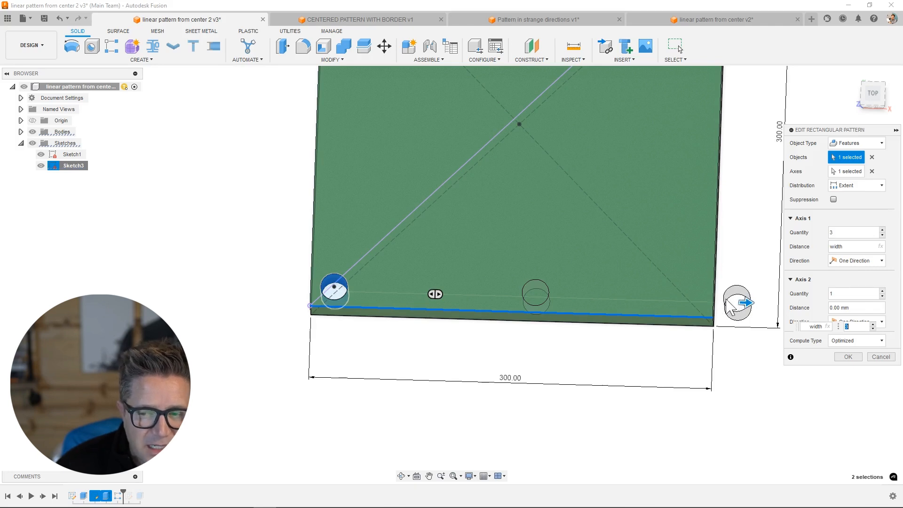
left_click(850, 247)
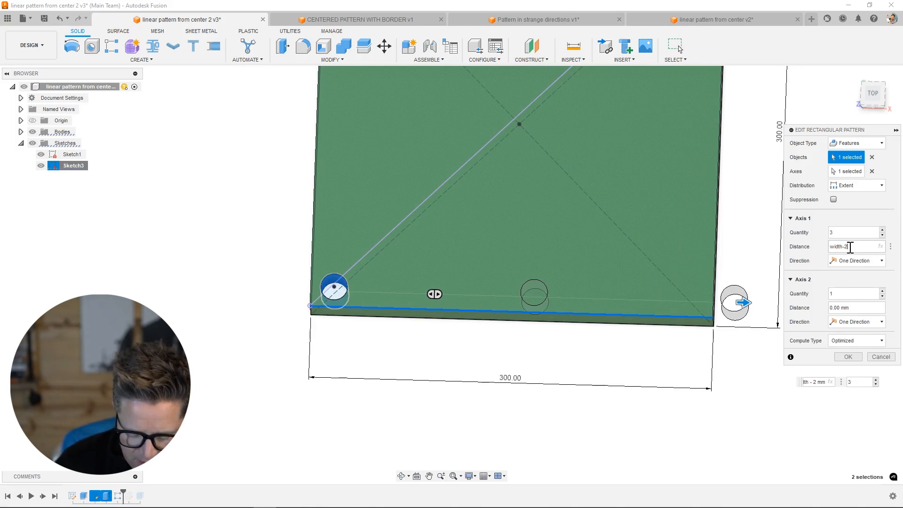
type("-2*radius-")
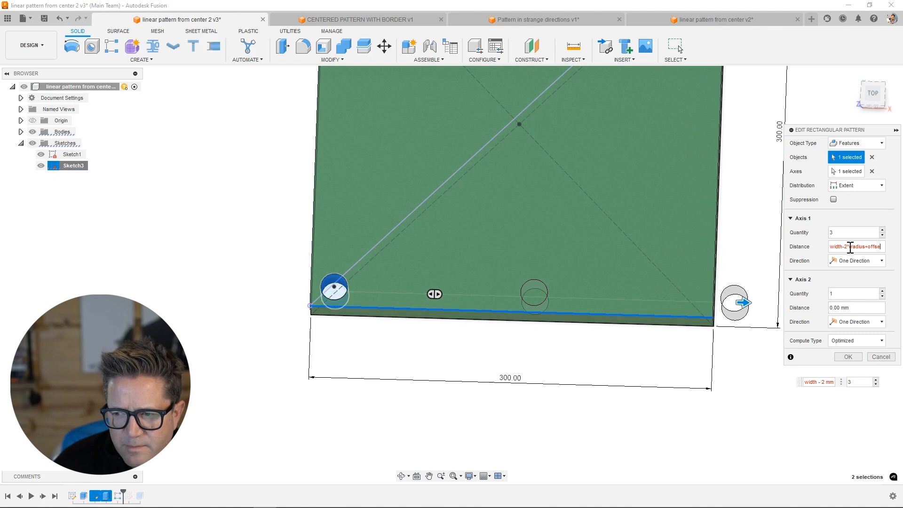
left_click(851, 247)
type("(")
key("End")
type(")")
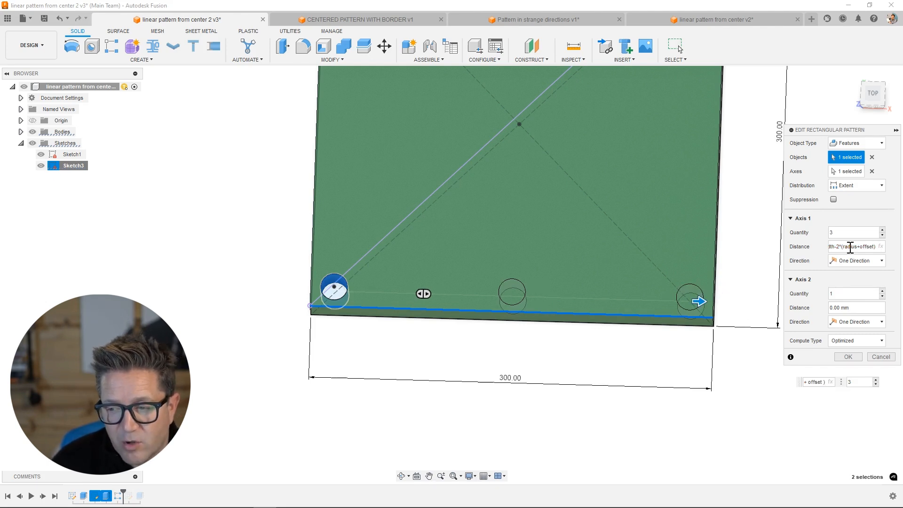
key("Return")
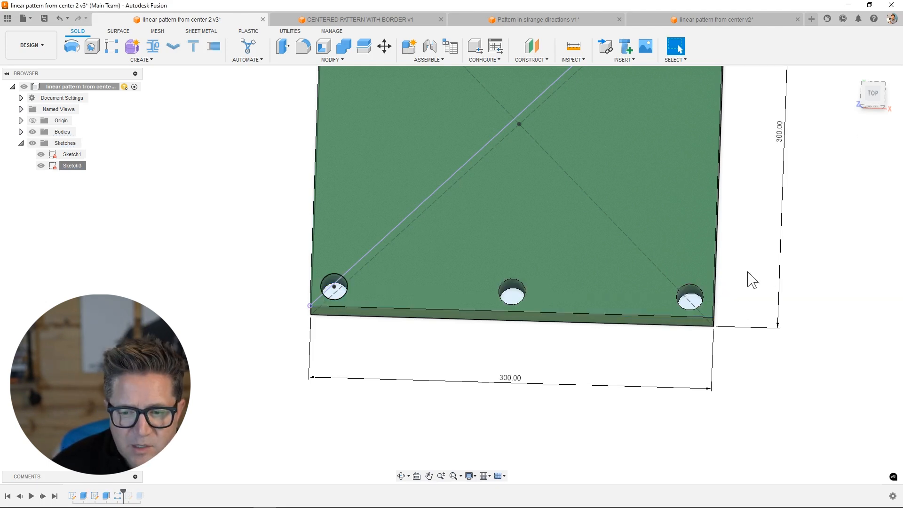
Step: Examine the rectangular pattern's spacing expression in the model parameters list
middle_click_drag(538, 329, 528, 327, "shift")
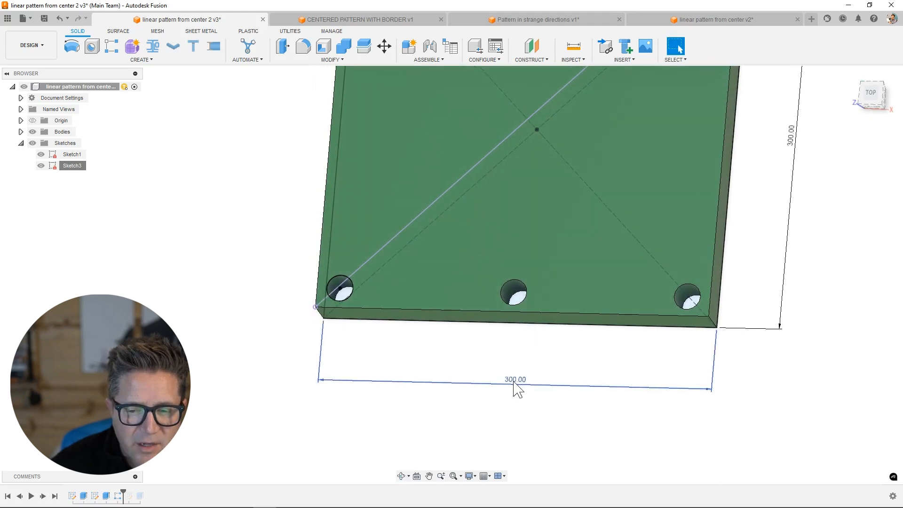
left_click(294, 61)
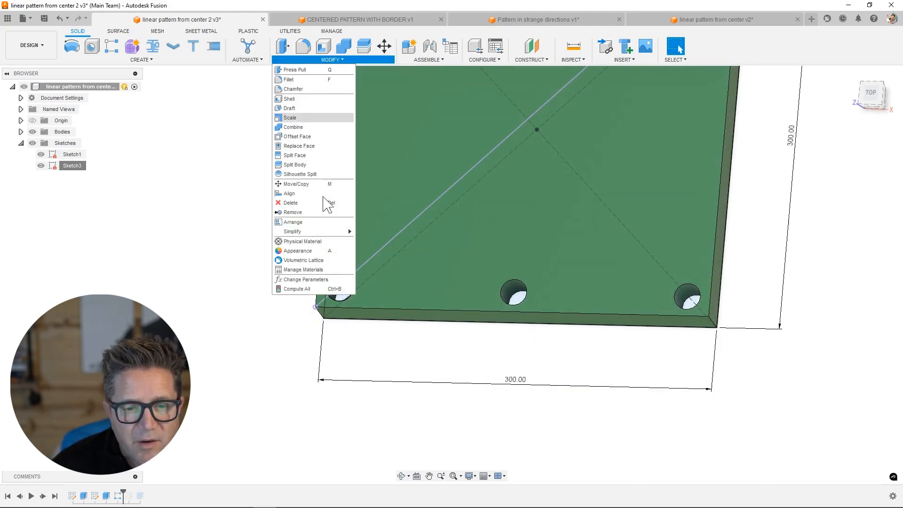
left_click(306, 279)
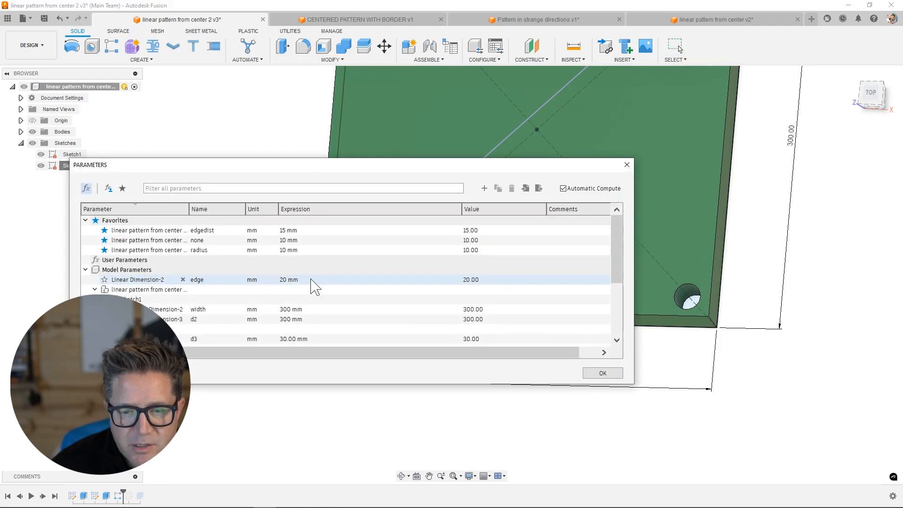
scroll(292, 292, "down", 4)
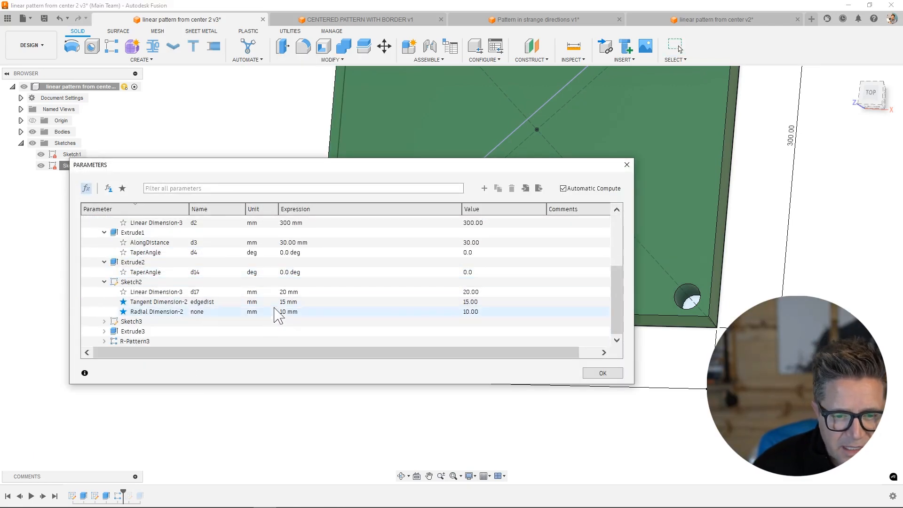
left_click(104, 341)
scroll(226, 329, "down", 2)
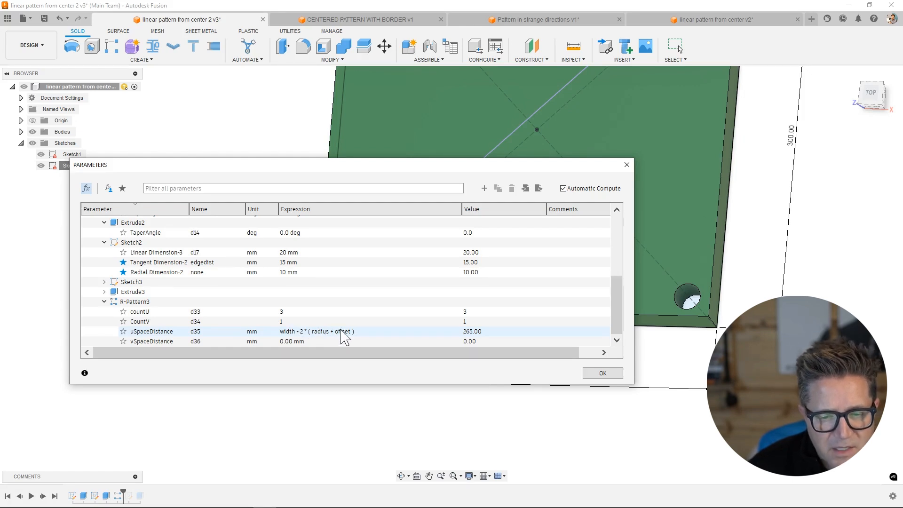
left_click(603, 374)
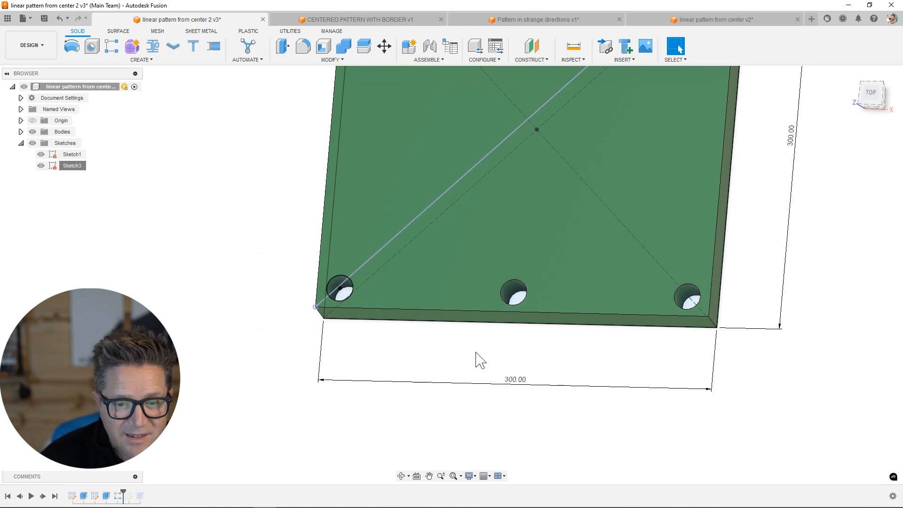
Step: Set the plate's width dimension to 500 mm
double_click(523, 381)
type("500")
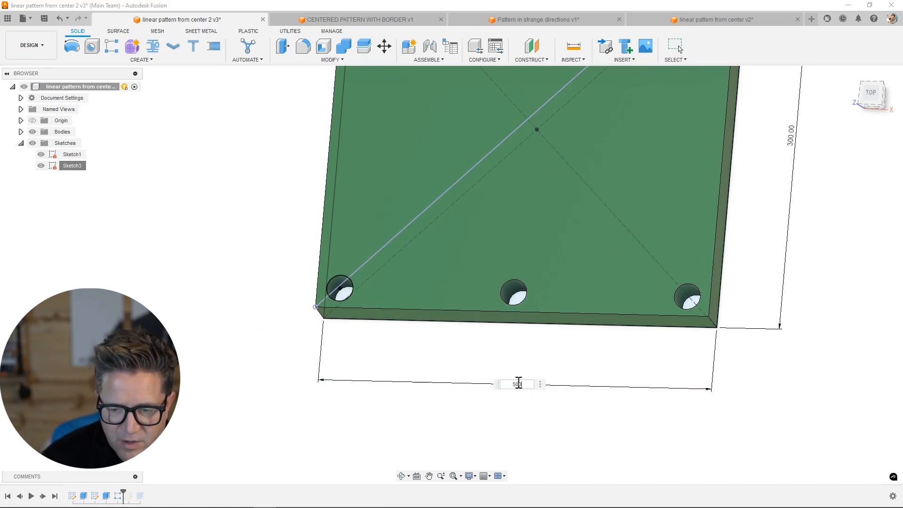
key("Return")
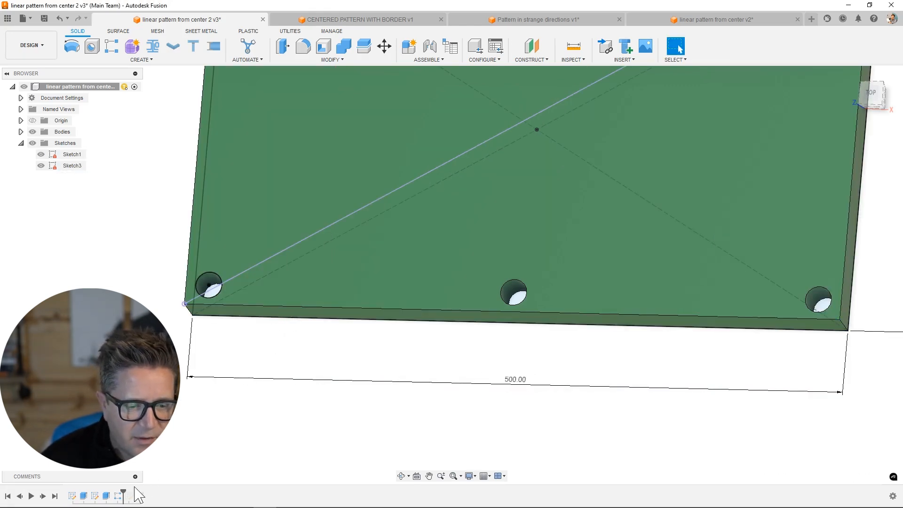
Step: Increase the rectangular pattern's Axis 1 quantity to 8 holes and apply it
right_click(119, 497)
left_click(184, 391)
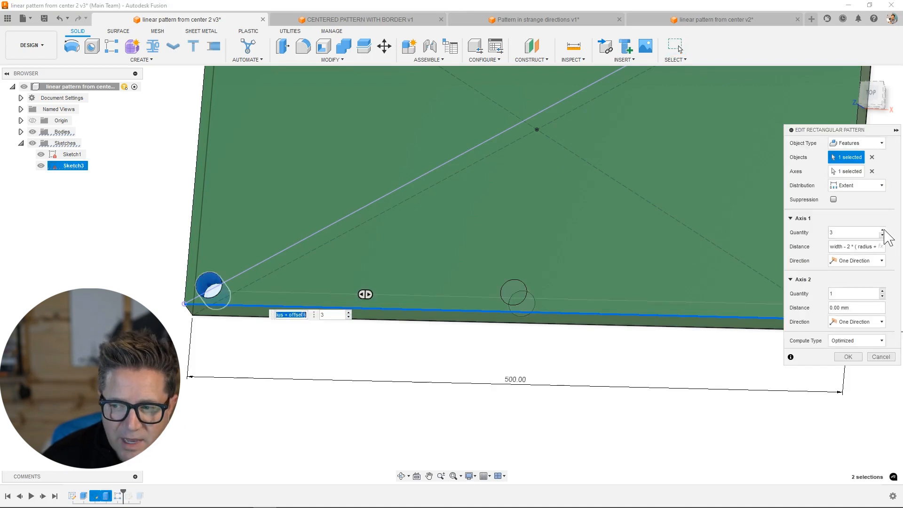
left_click(882, 230)
left_click(883, 230)
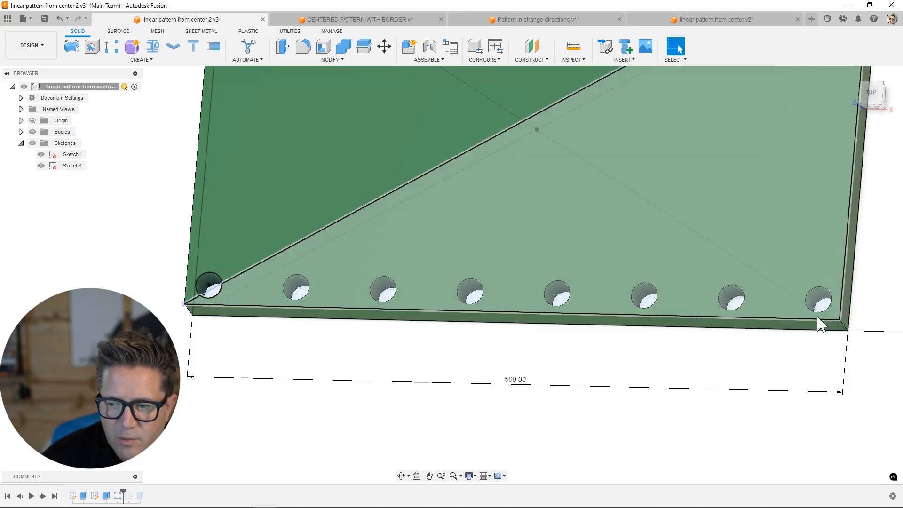
scroll(818, 310, "up", 1)
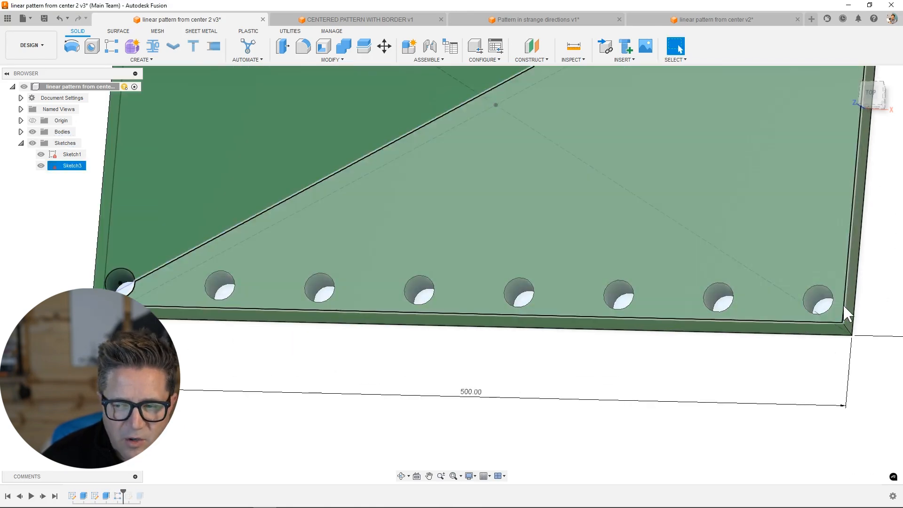
scroll(278, 305, "down", 1)
Step: Edit the corner circle's sketch, setting its side edge offset to 12 mm and its radius to 15 mm
left_click(284, 347)
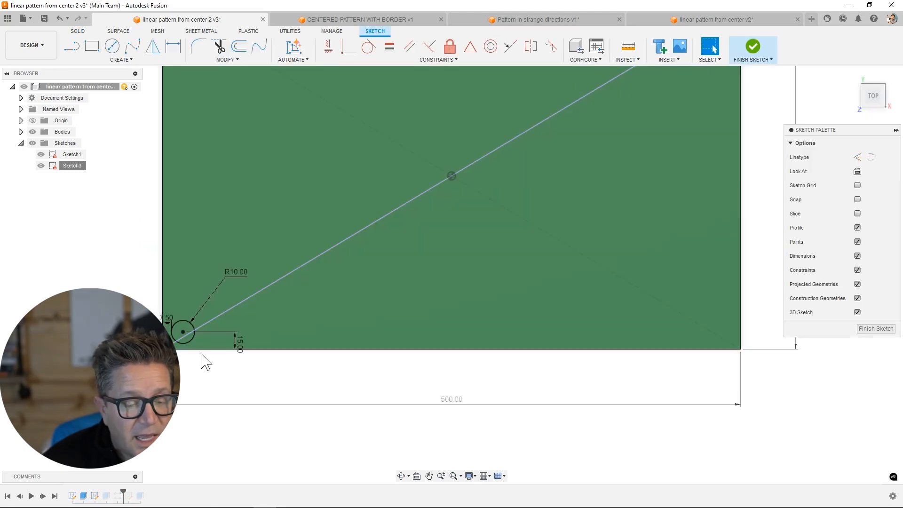
double_click(167, 318)
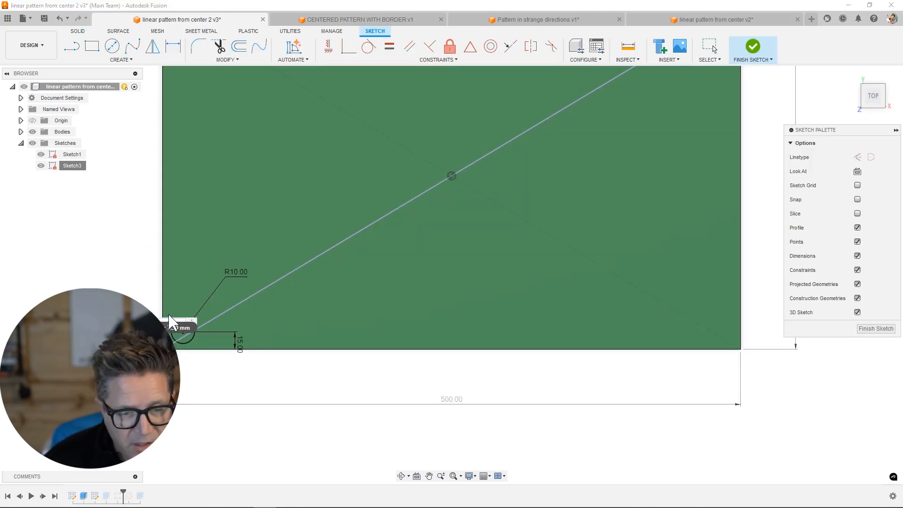
key("Return")
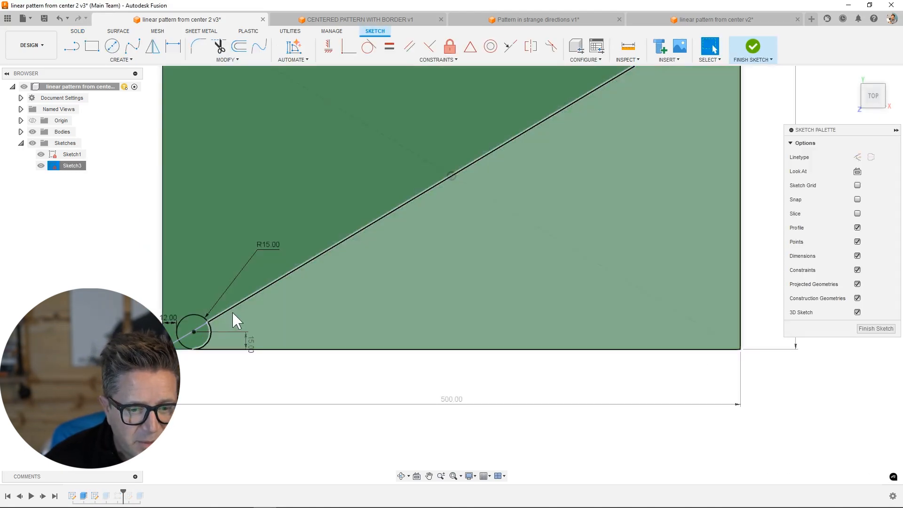
Step: Replace the circle's 15 mm vertical dimension with a tangent dimension to the plate's front edge, set equal to "offset"
scroll(220, 351, "up", 2)
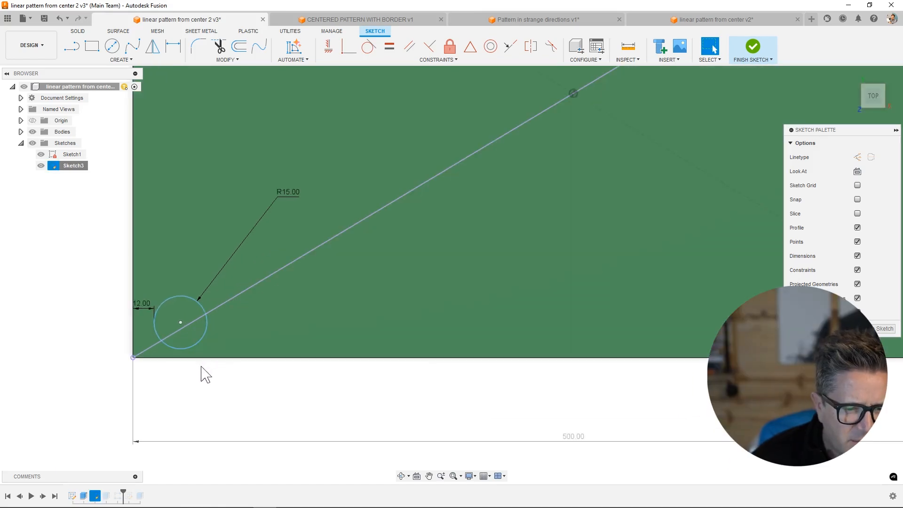
key("d")
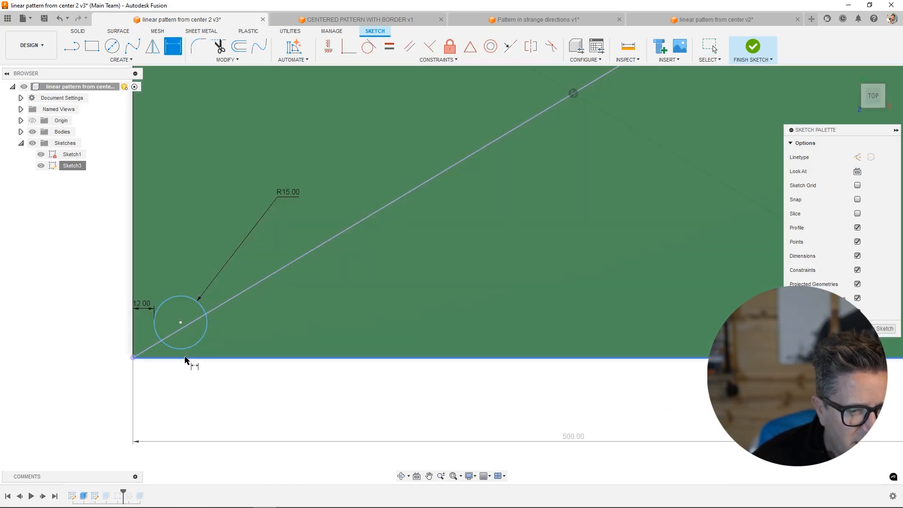
left_click(186, 359)
left_click(186, 358)
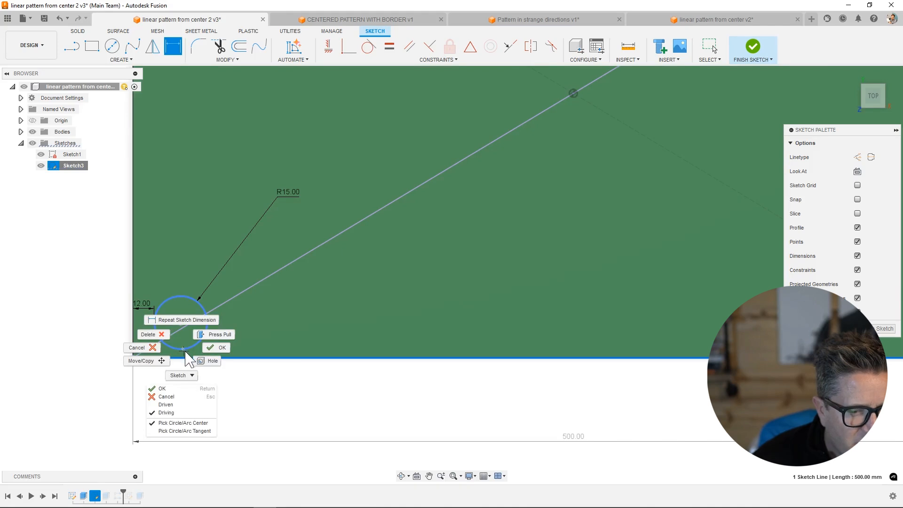
left_click(220, 350)
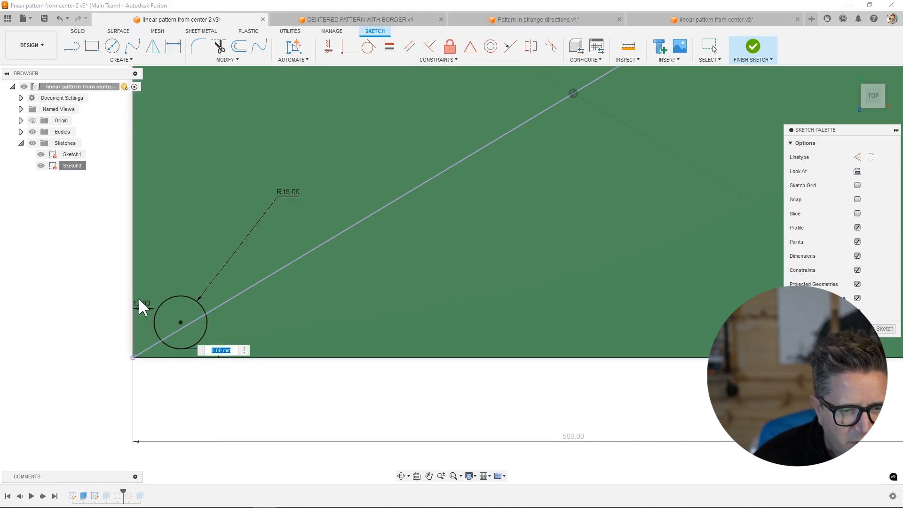
type("offset")
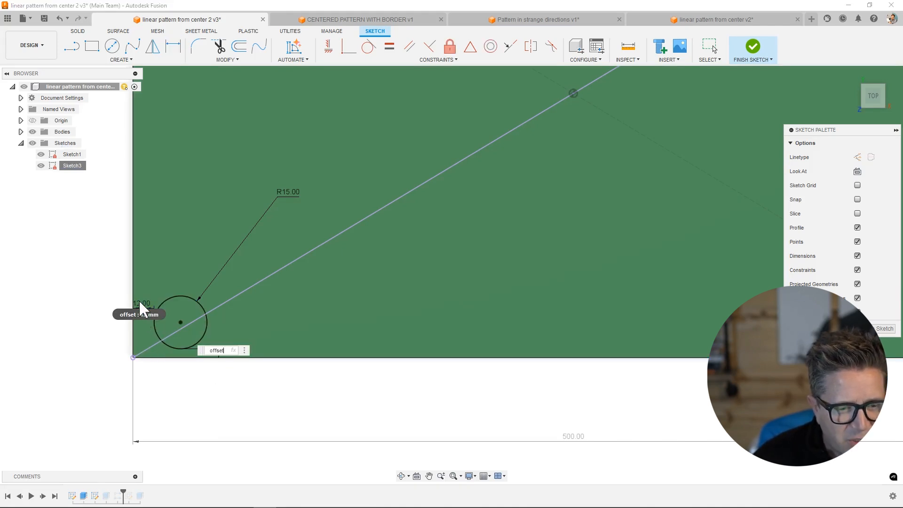
key("Return")
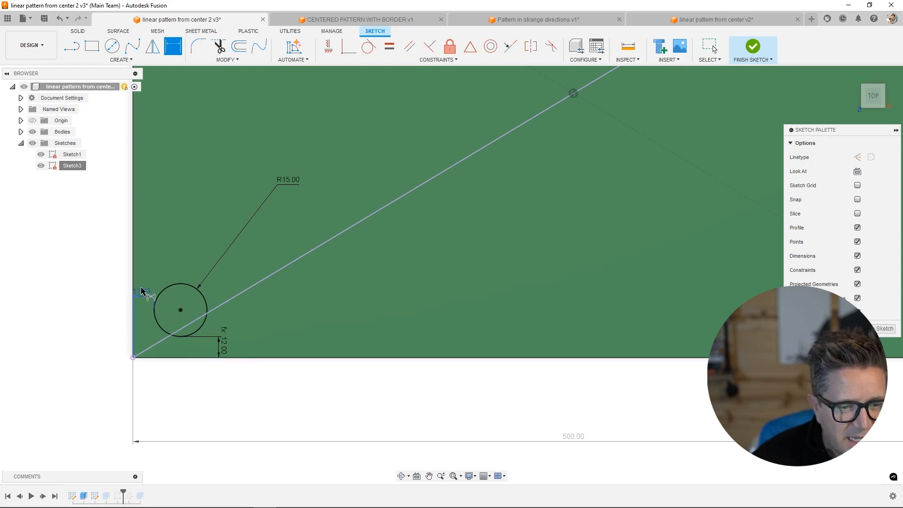
Step: Set the circle's "offset" dimension to 16 mm and finish the sketch
left_click(143, 297)
type("16")
key("Return")
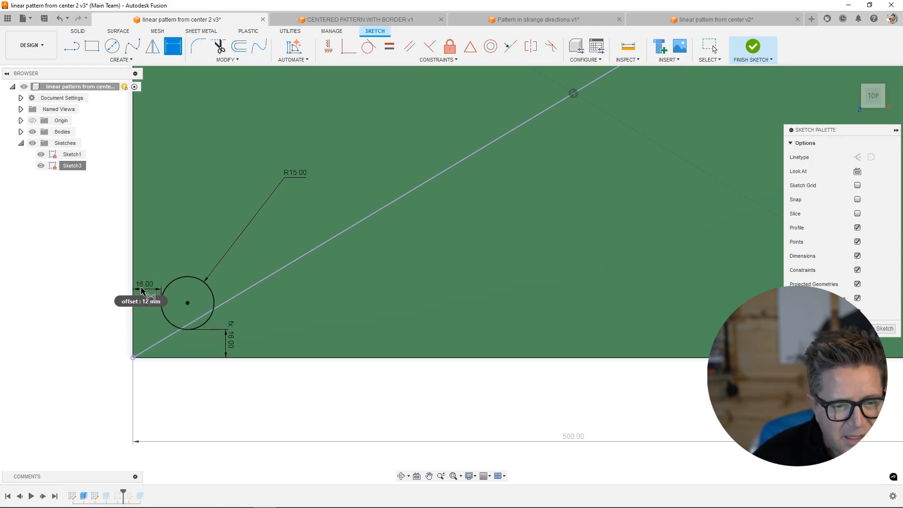
scroll(269, 320, "down", 2)
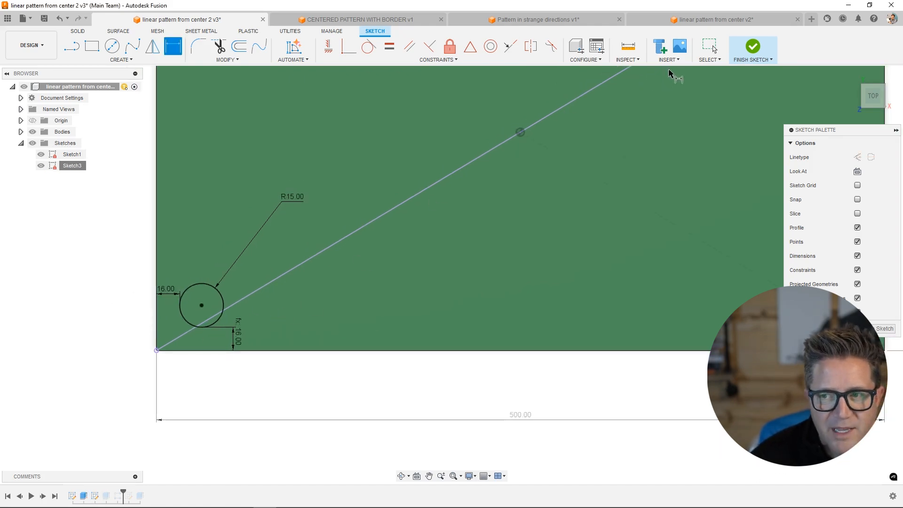
left_click(753, 47)
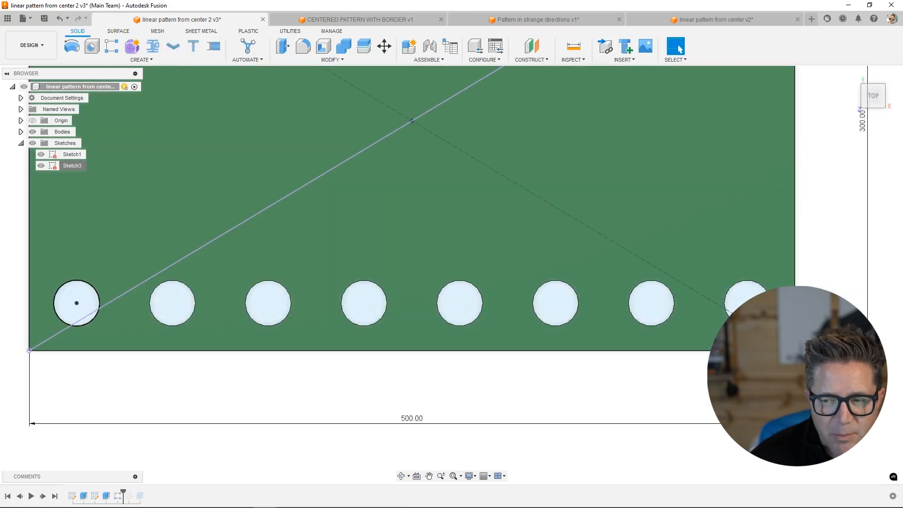